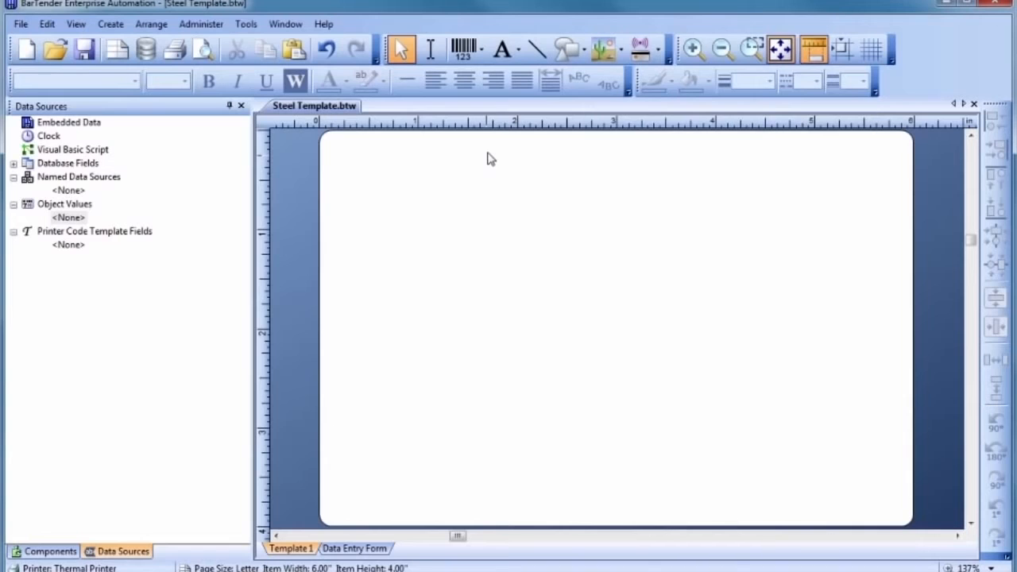
Step: Add single-line text 'AISI 309 SS 14' at the label's top right and enlarge it to 35 point
click(501, 51)
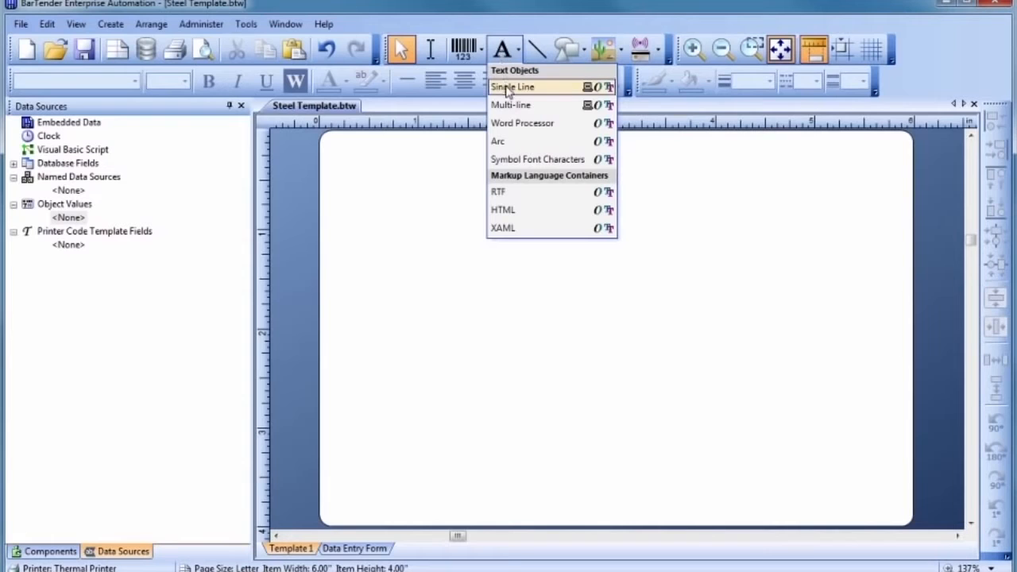
click(509, 87)
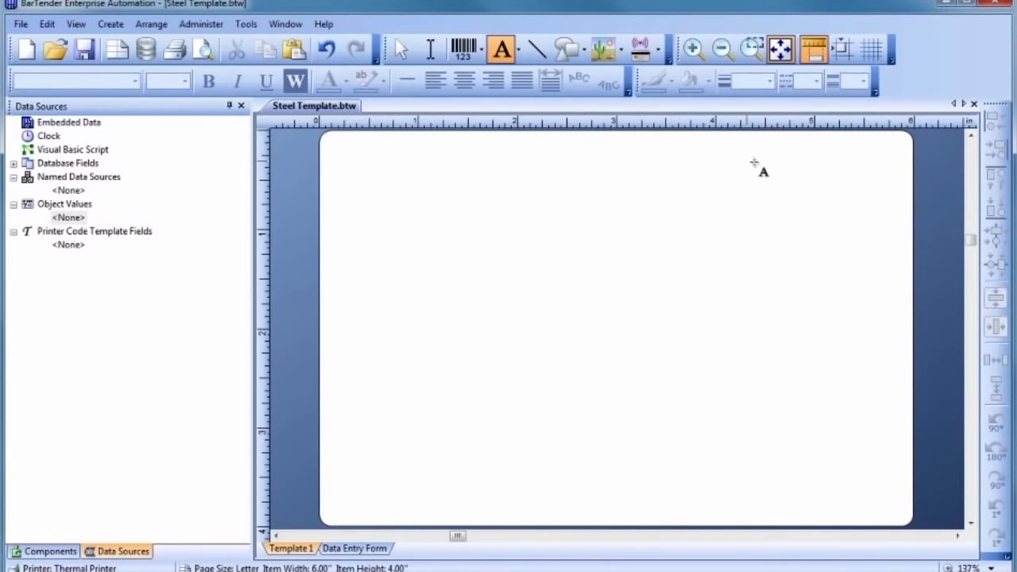
click(842, 190)
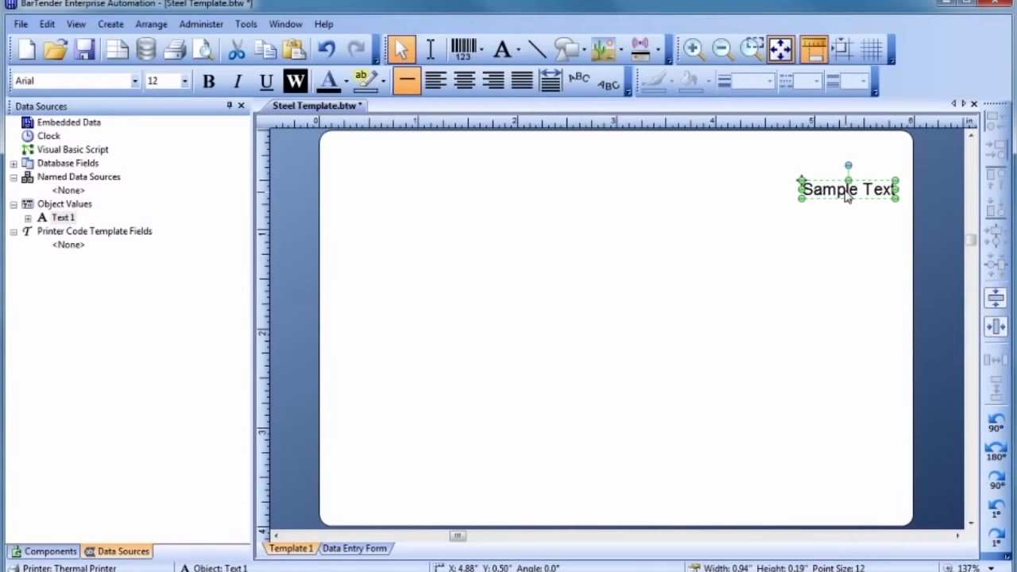
double_click(847, 197)
text(AISI )
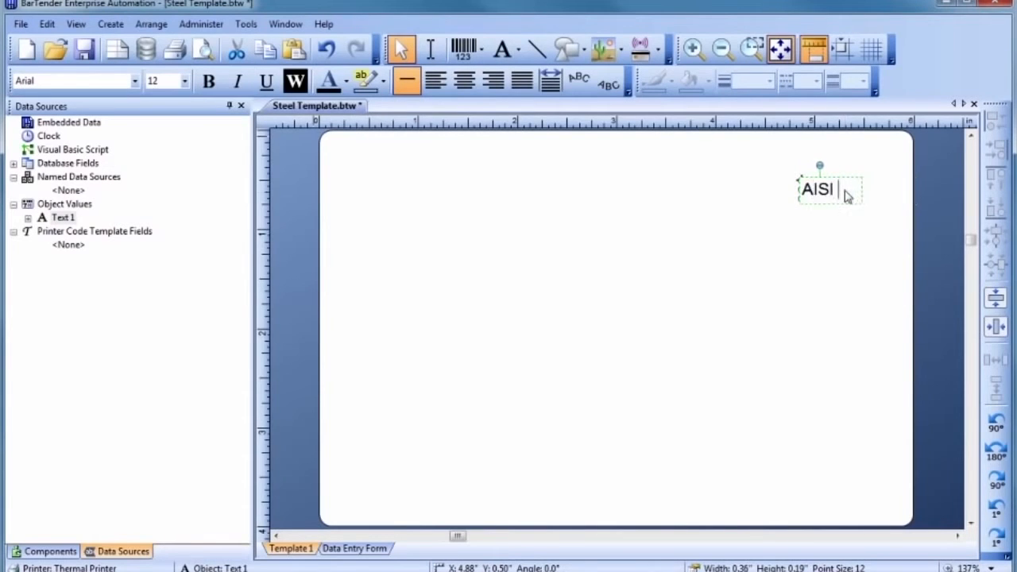
text(309 SS 14)
key(Escape)
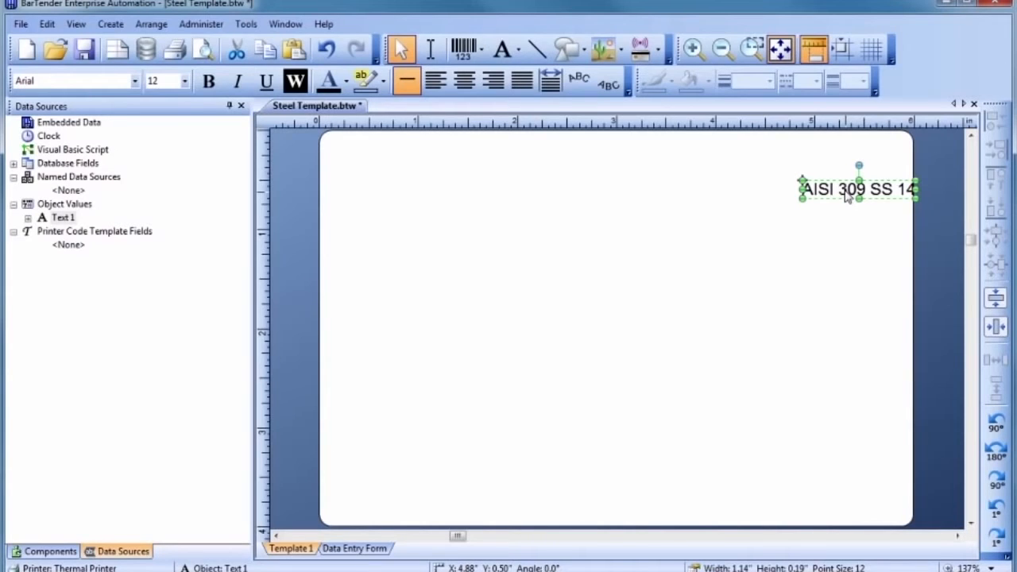
drag(801, 179, 585, 144)
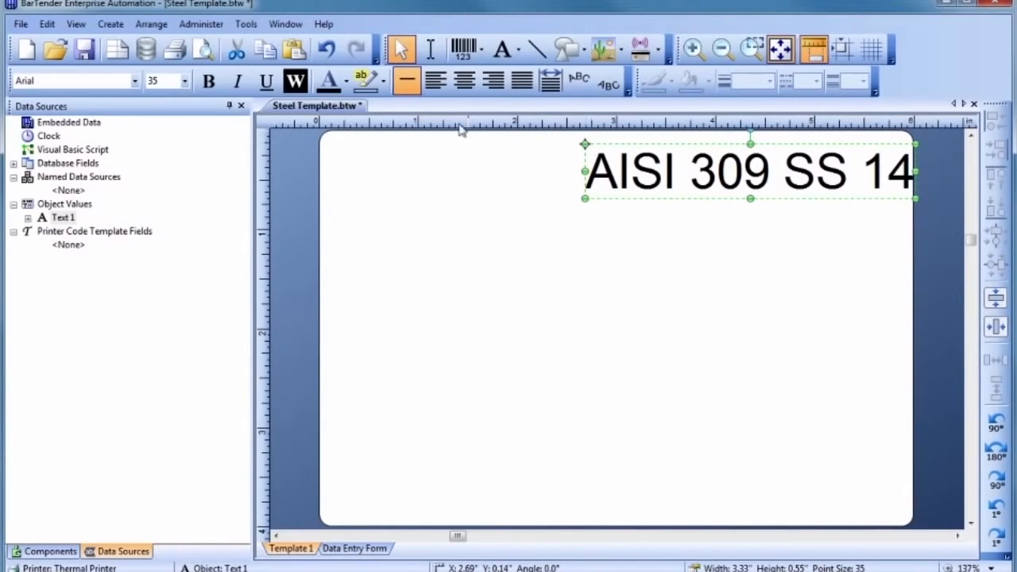
Step: Format the 'AISI 309 SS 14' heading as bold 36-point Times New Roman
click(135, 81)
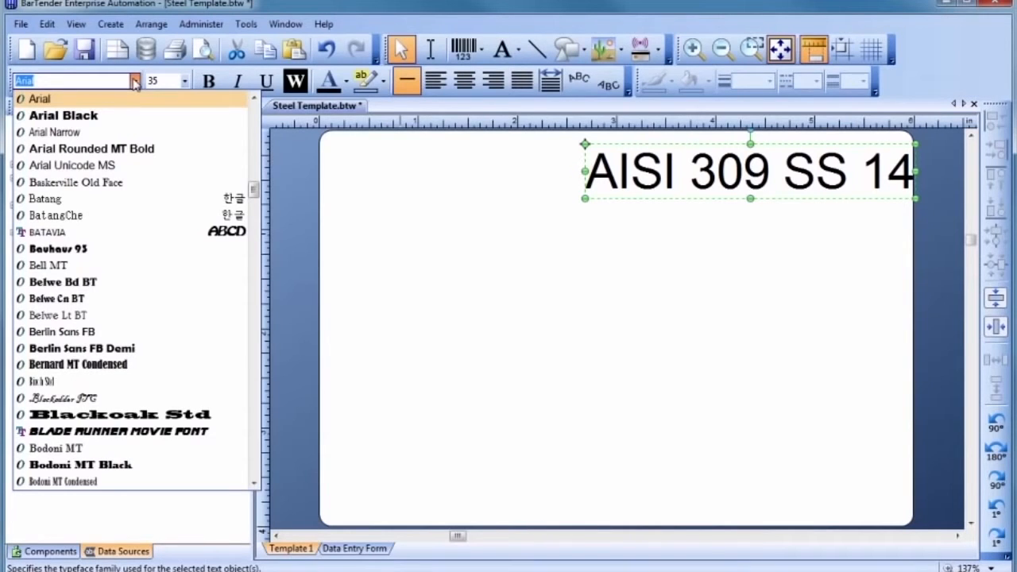
text(Times New Roman)
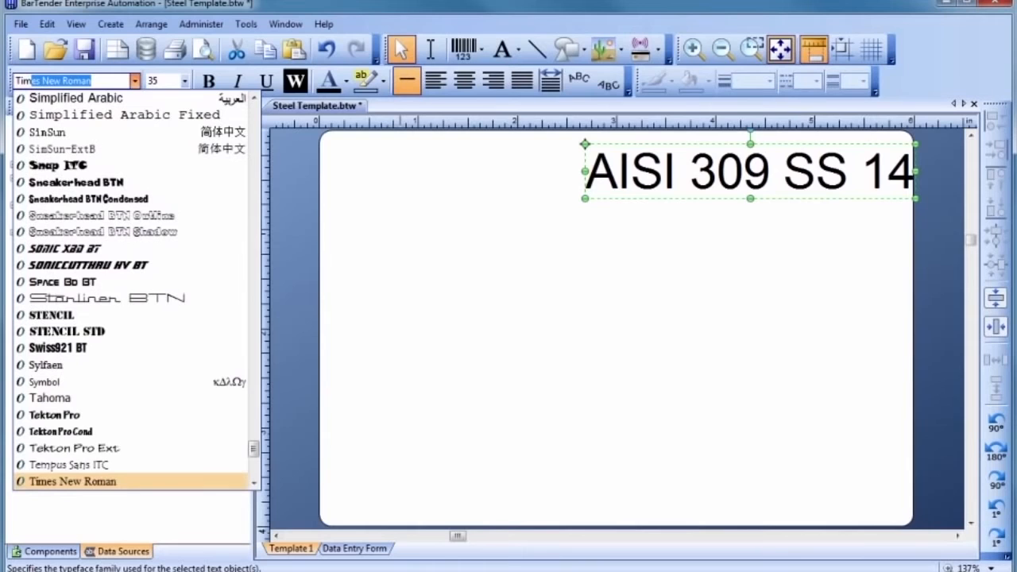
key(Tab)
text(36)
key(Return)
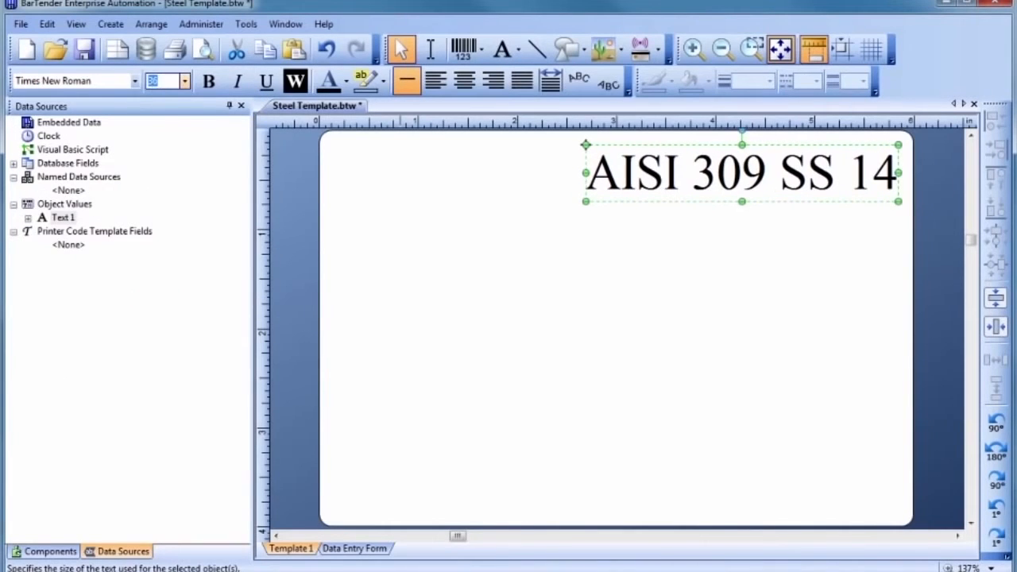
click(208, 82)
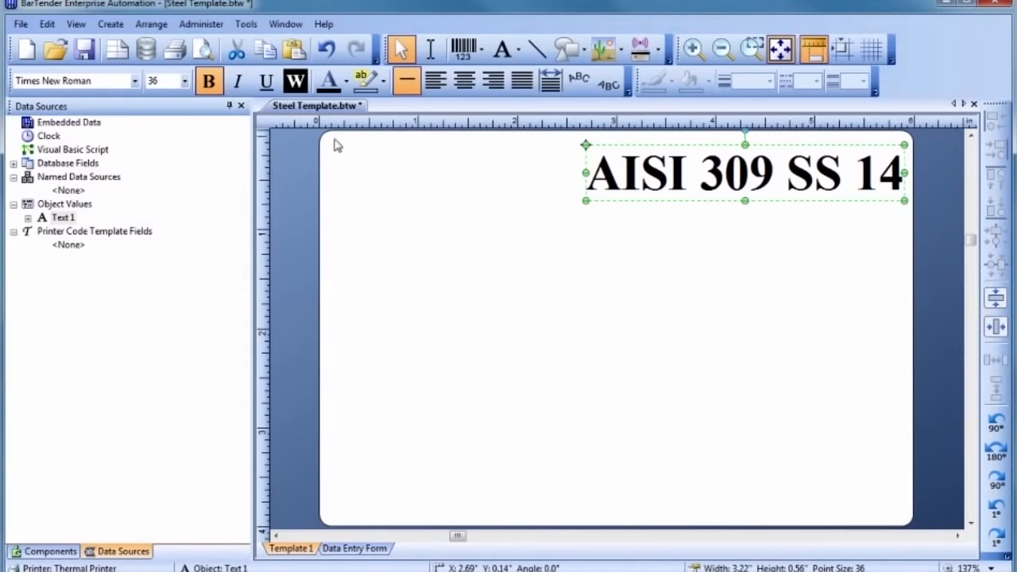
click(471, 207)
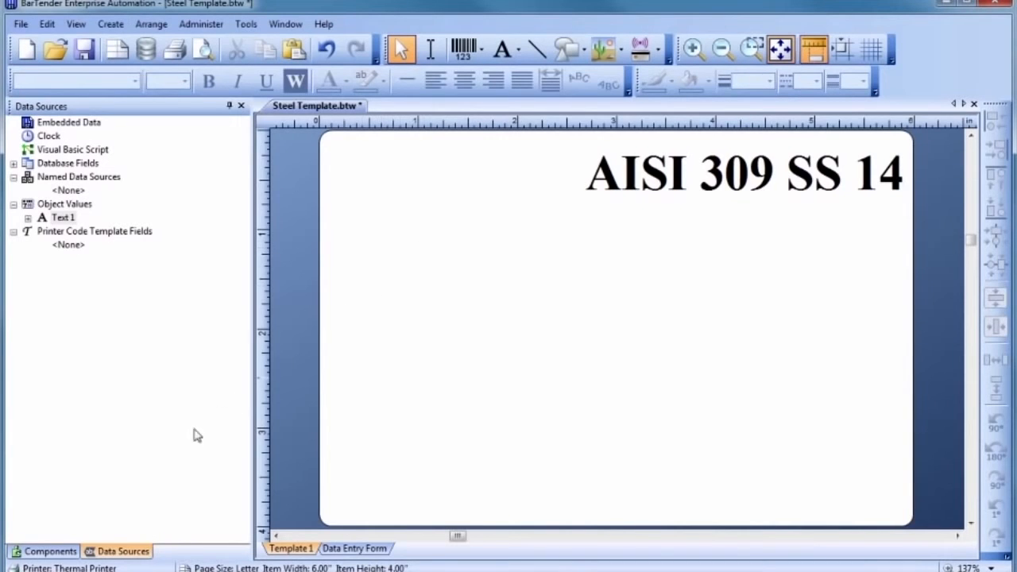
Step: Drag the Data Sources side panel narrower to widen the label design area
click(48, 551)
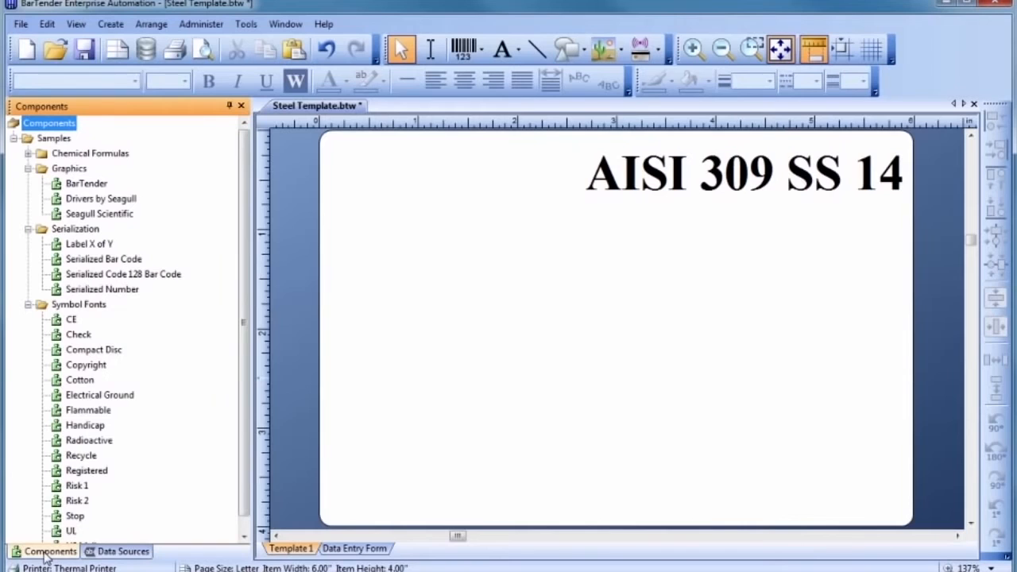
click(118, 551)
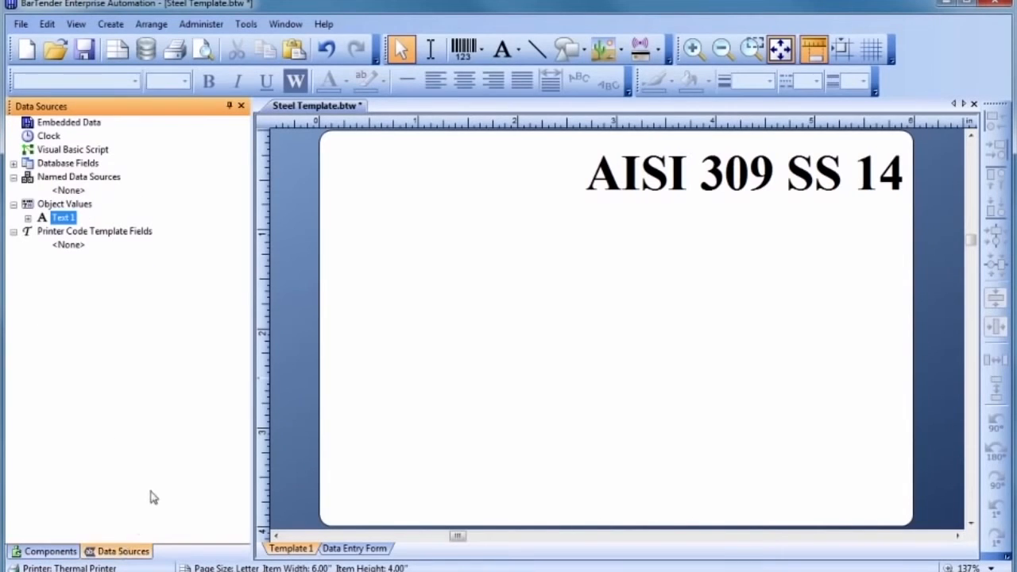
drag(249, 318, 189, 325)
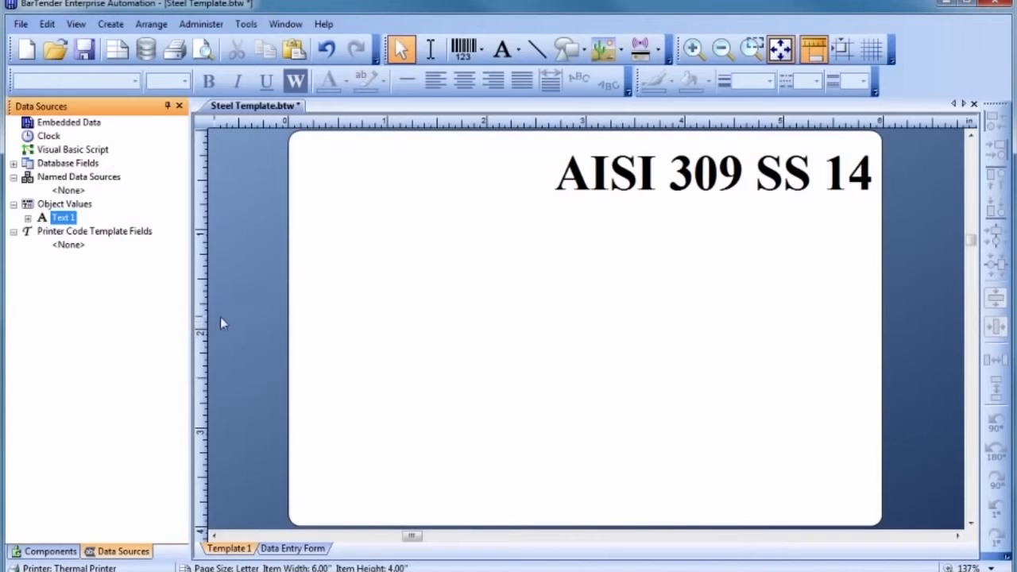
click(391, 277)
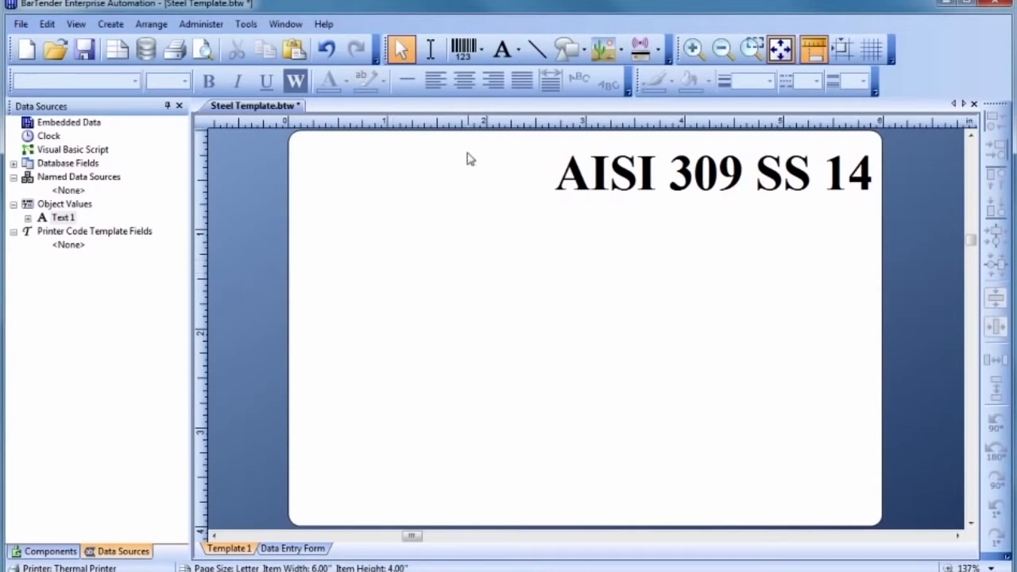
click(535, 51)
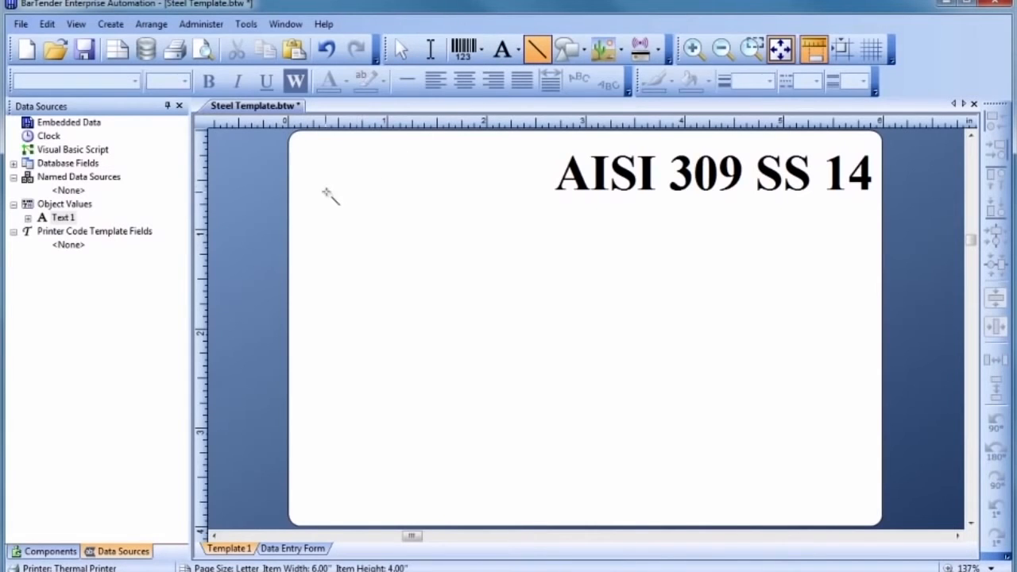
Step: Draw two full-width horizontal lines and a vertical divider down to the lower line
drag(289, 217, 882, 217)
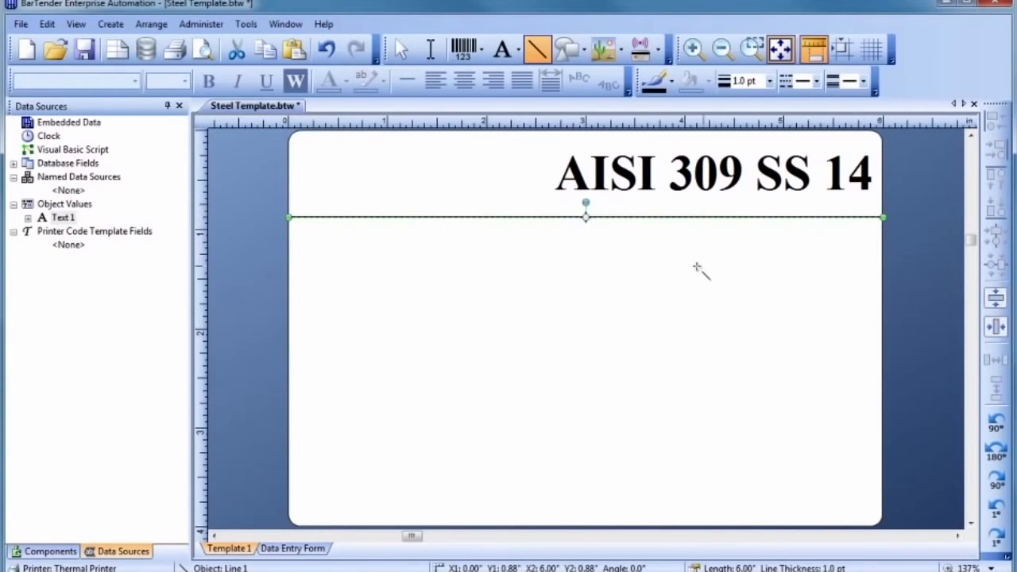
drag(289, 377, 883, 378)
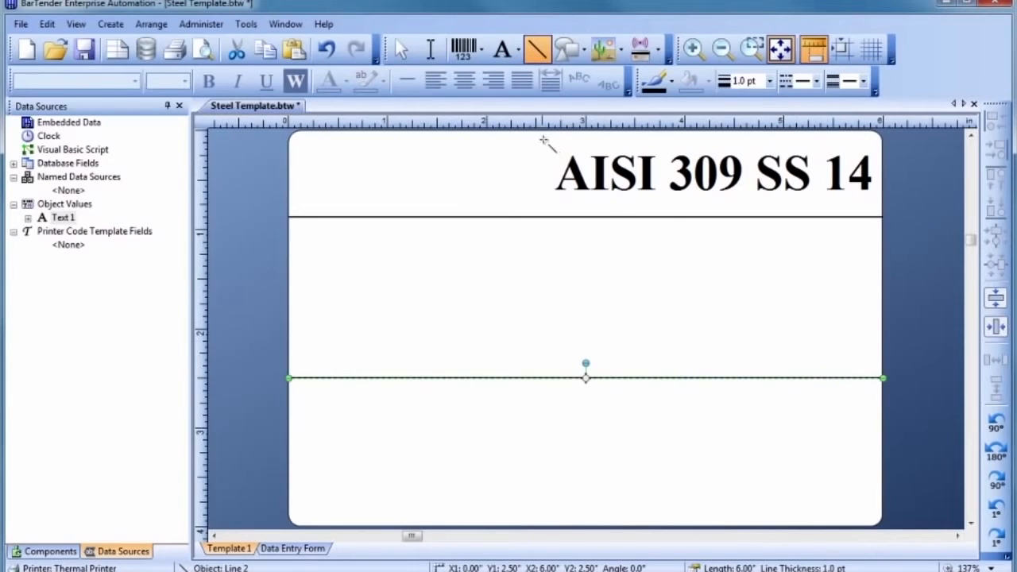
drag(535, 131, 535, 379)
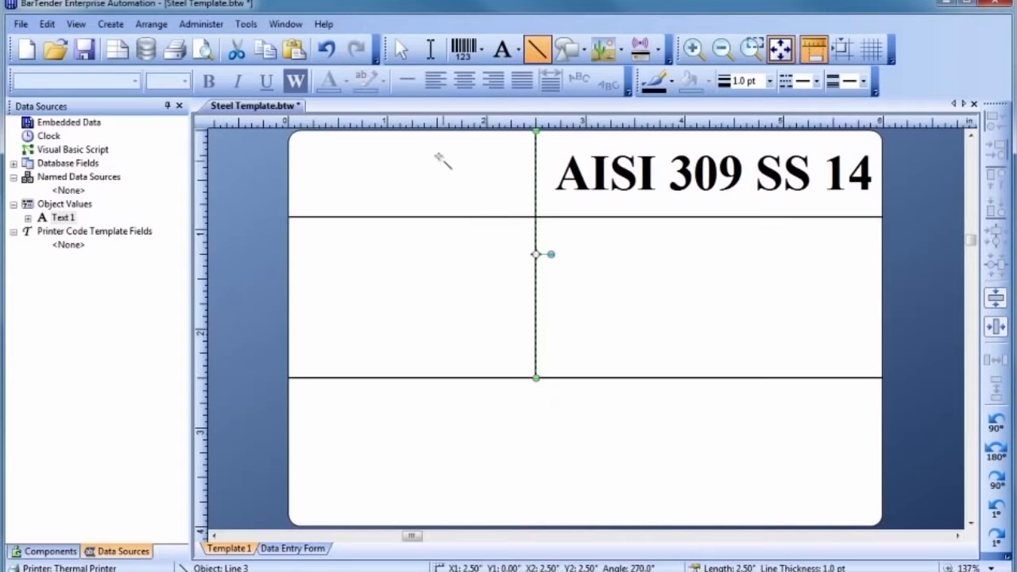
Step: Select all three divider lines and set their thickness to 2.0 pt
click(397, 60)
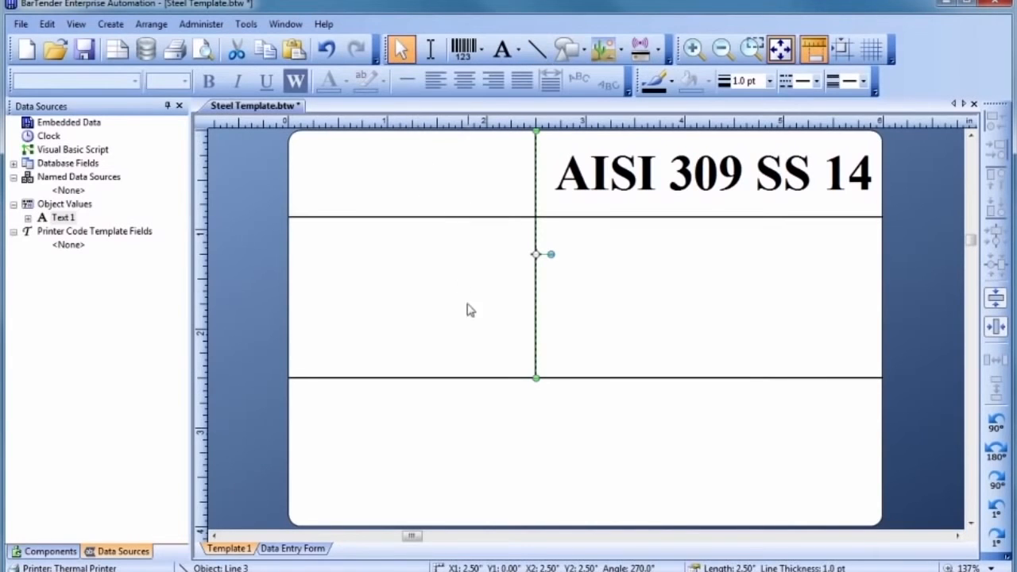
shift+click(491, 381)
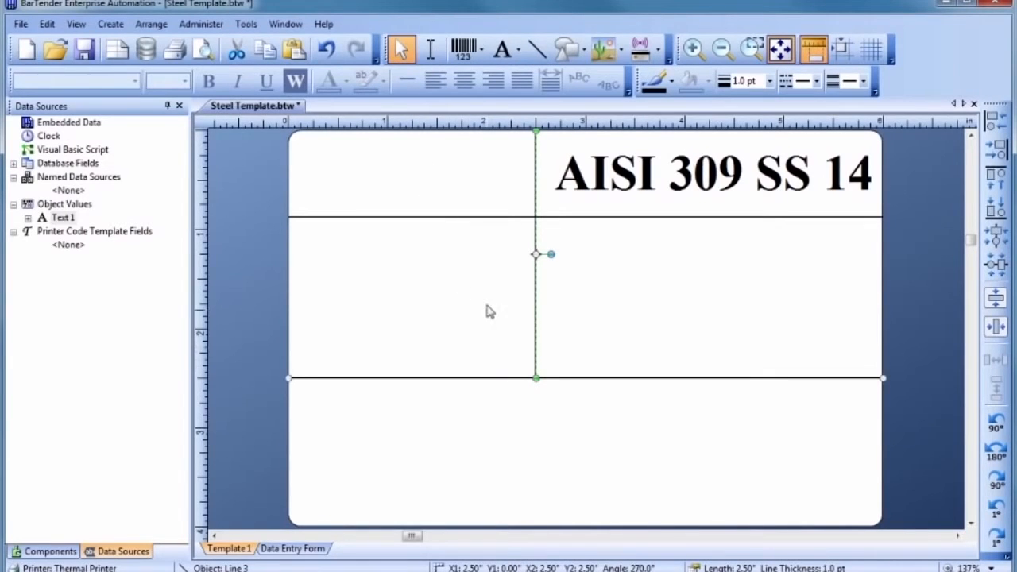
shift+click(485, 217)
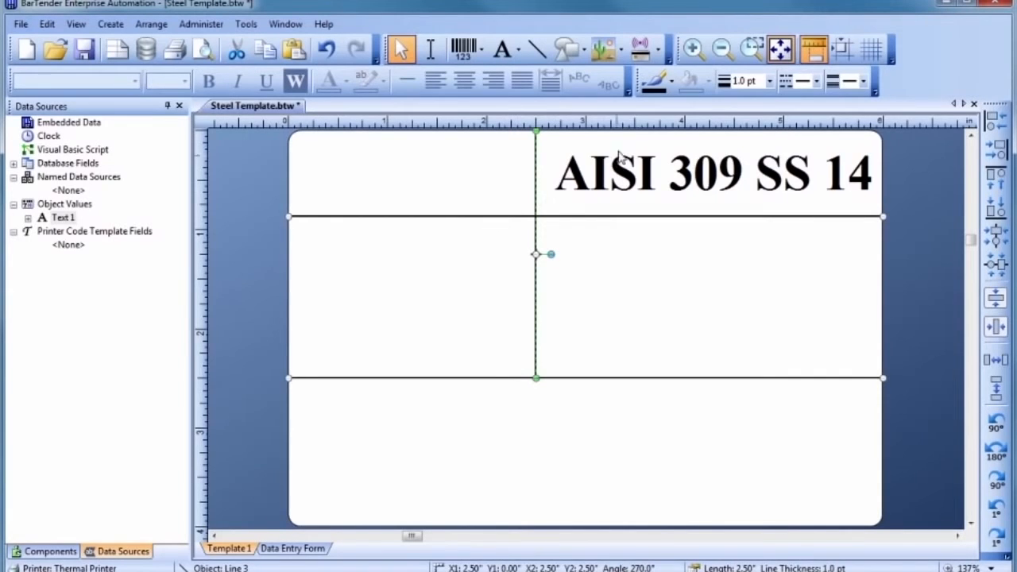
click(768, 81)
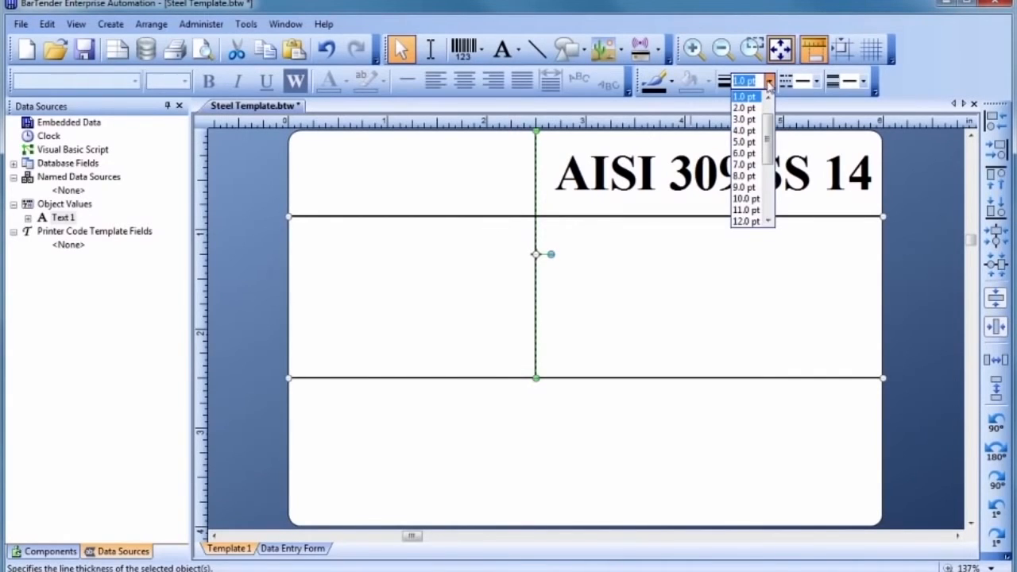
click(757, 109)
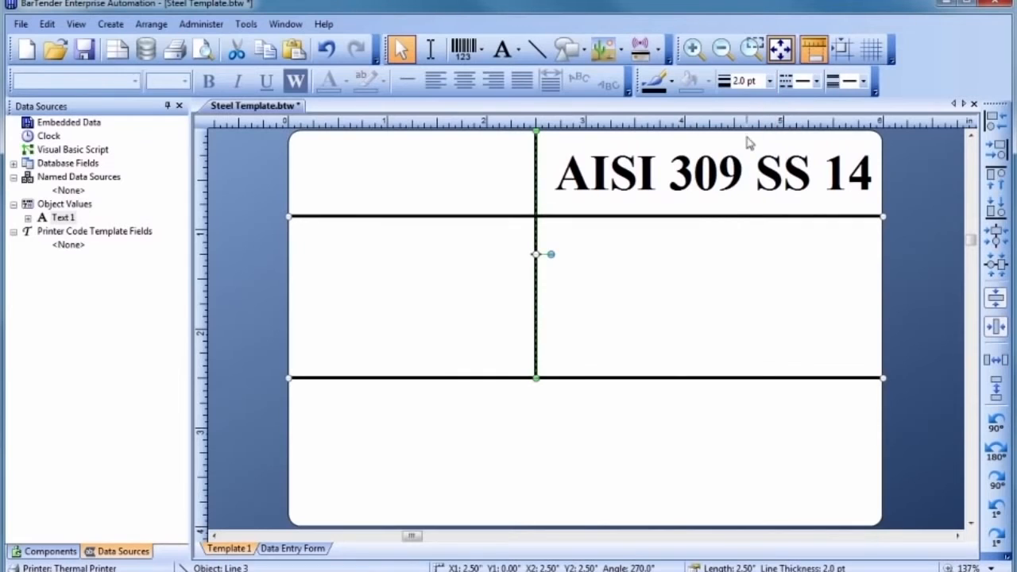
click(712, 302)
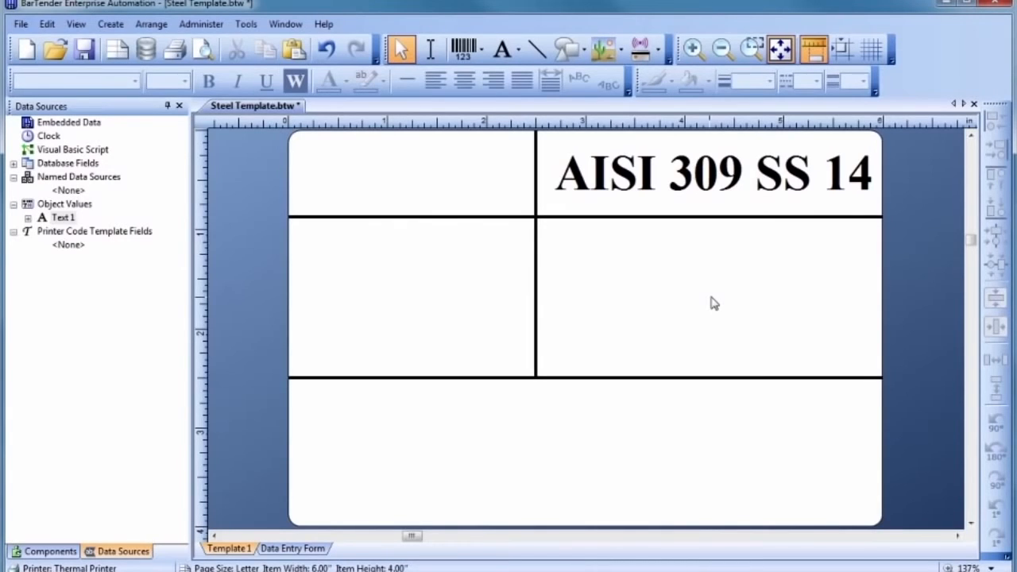
click(467, 52)
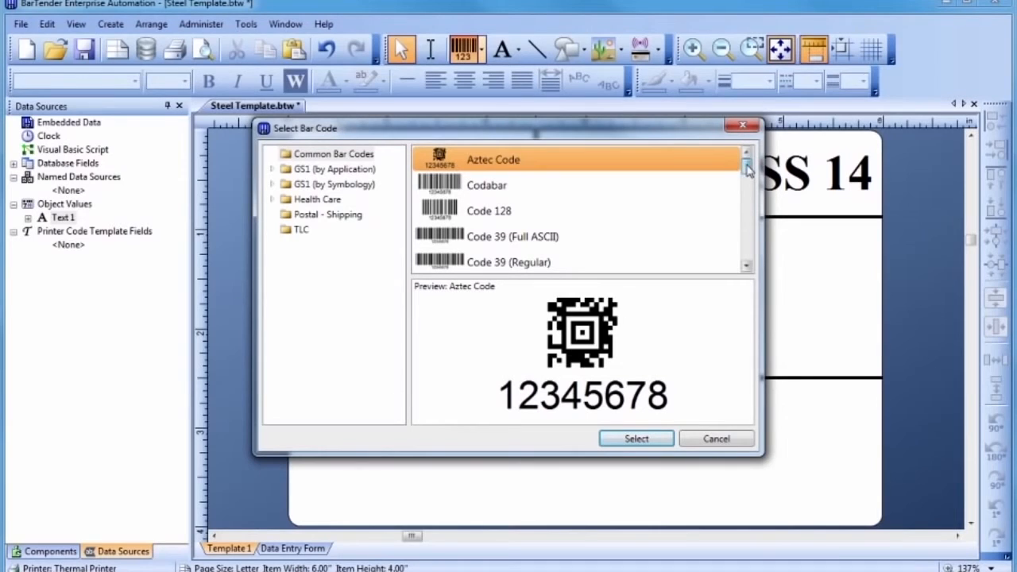
Step: Place a GS1-128 (01), 40 mils, 100% barcode in the label's bottom cell
drag(746, 170, 747, 256)
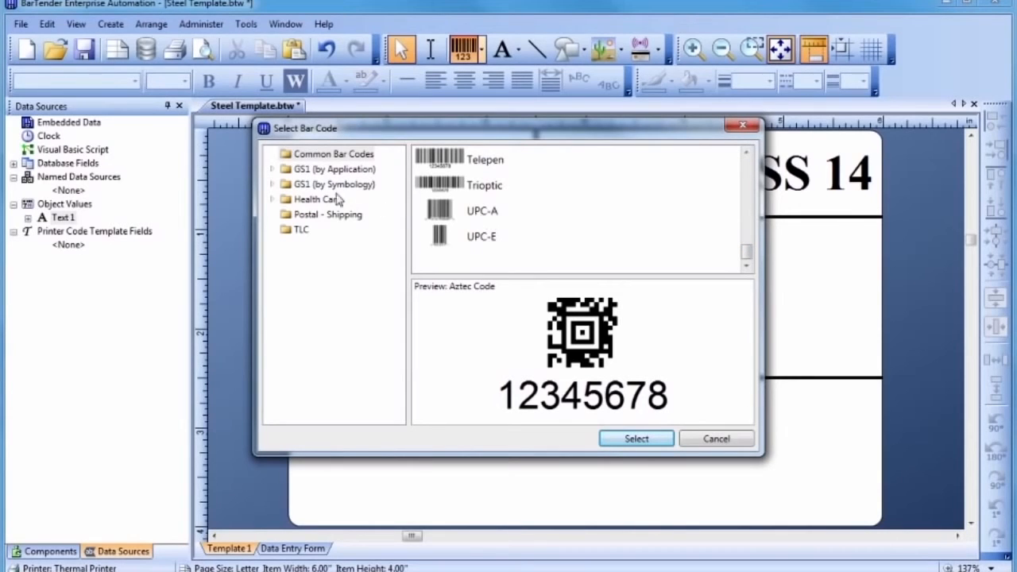
click(272, 185)
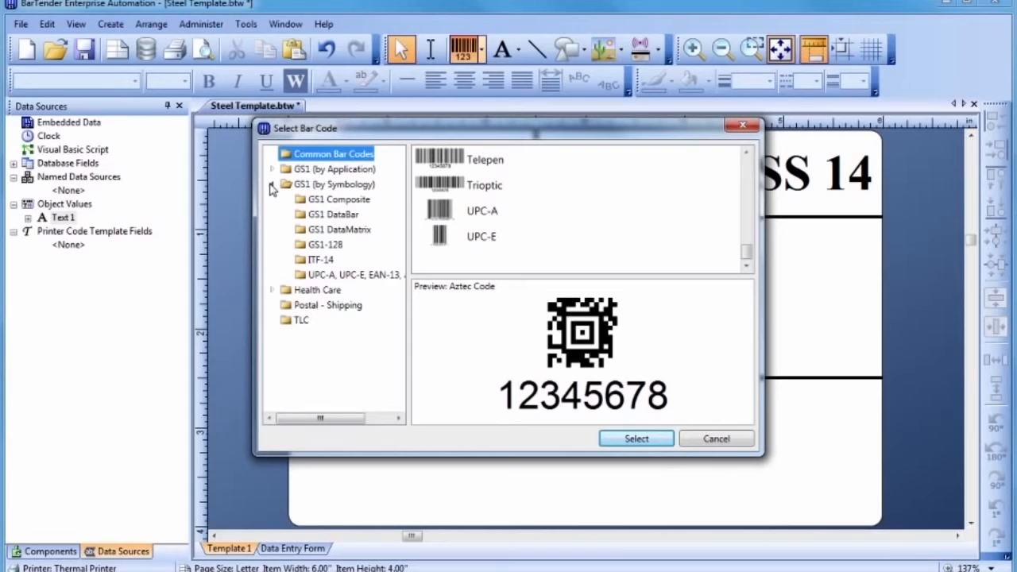
click(303, 248)
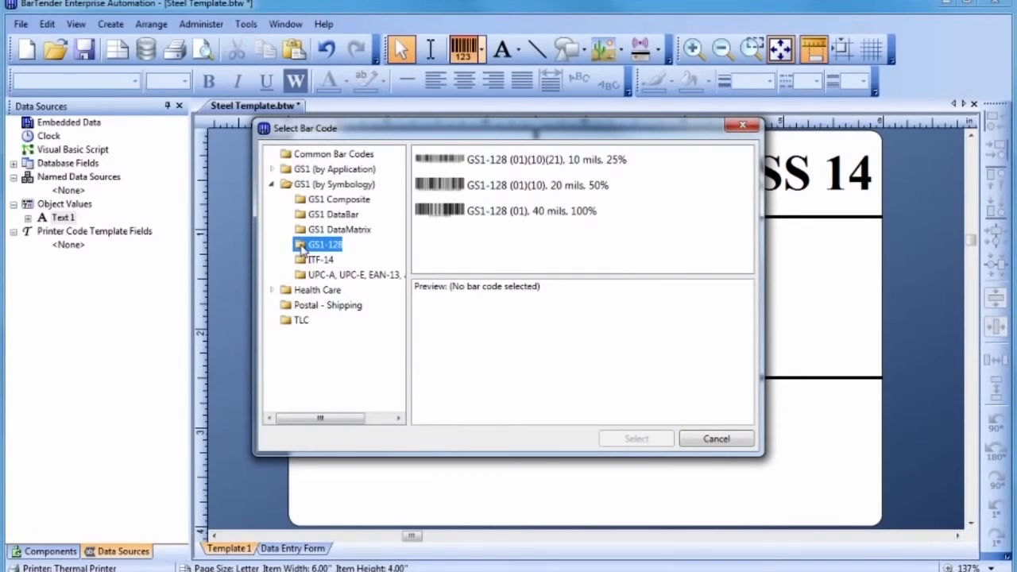
click(470, 215)
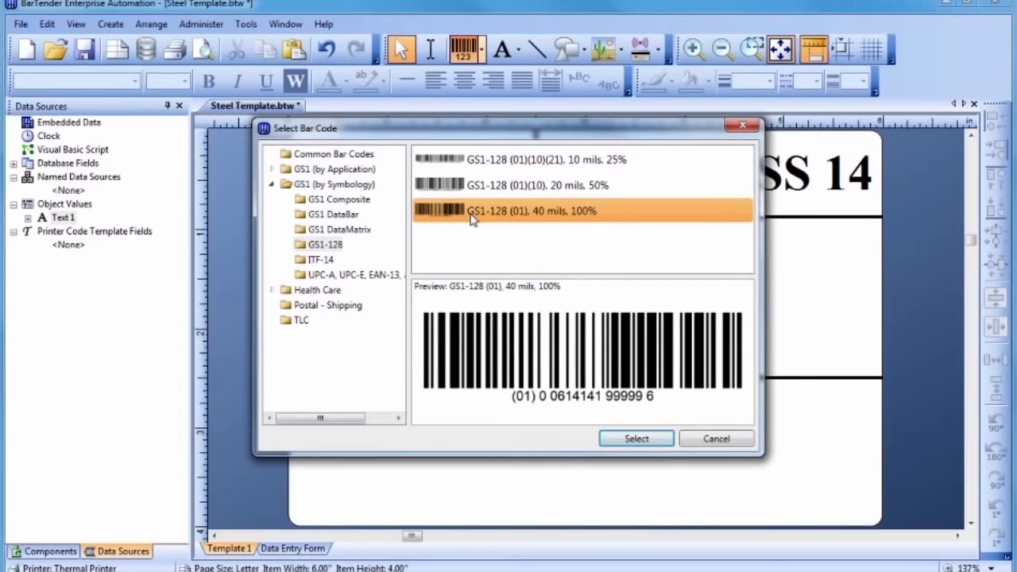
click(636, 439)
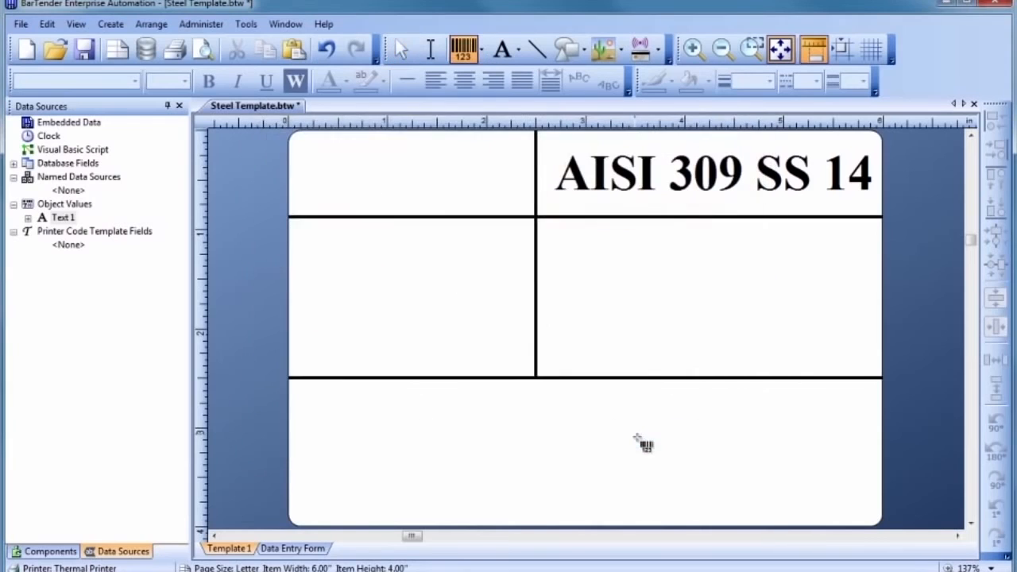
click(585, 435)
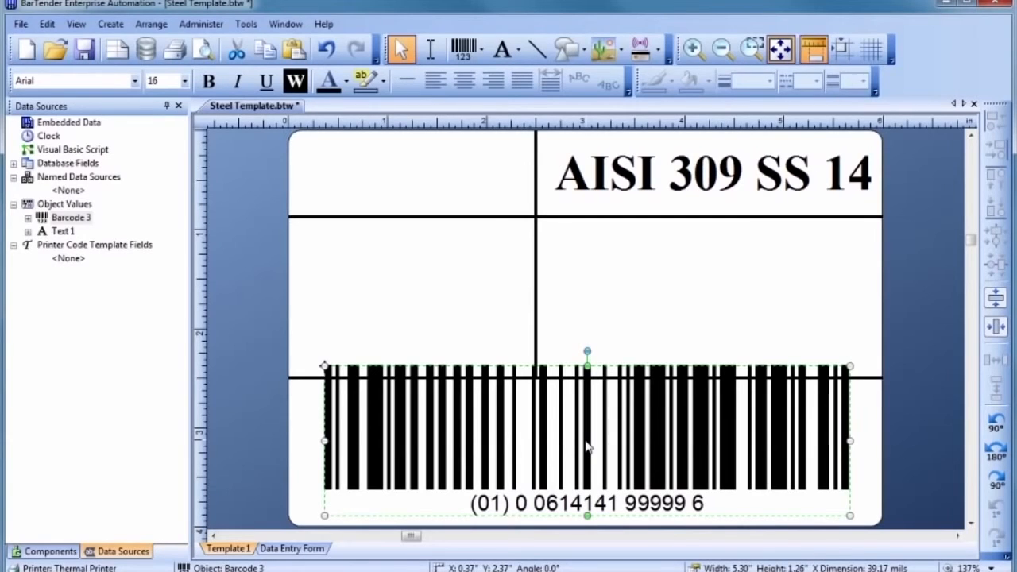
double_click(586, 447)
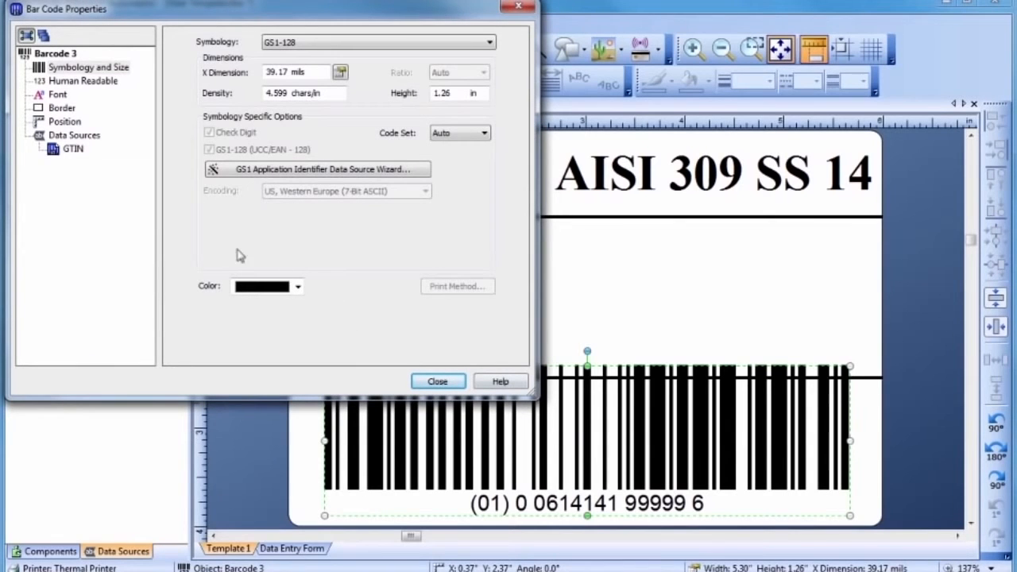
click(57, 155)
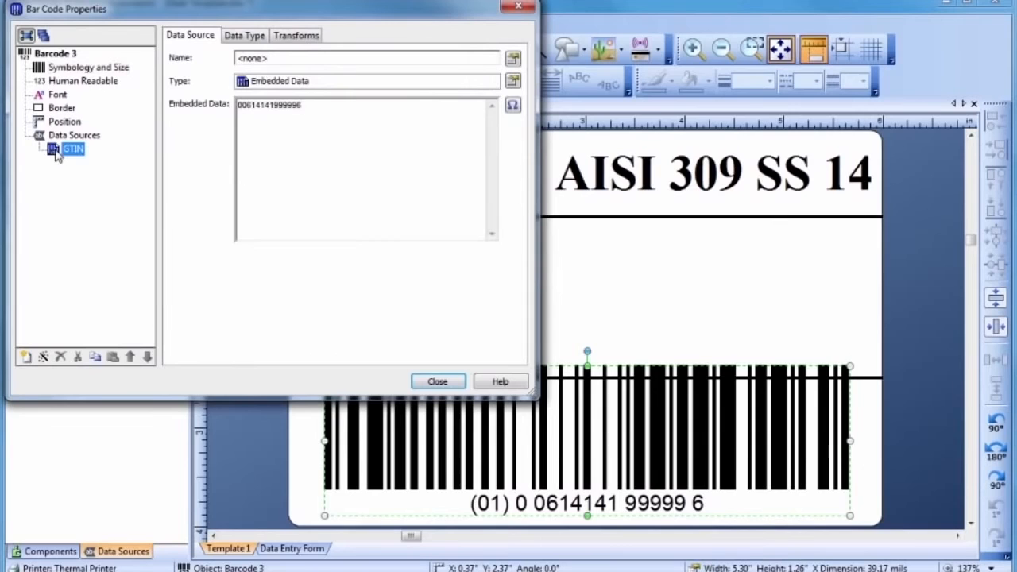
drag(303, 105, 233, 112)
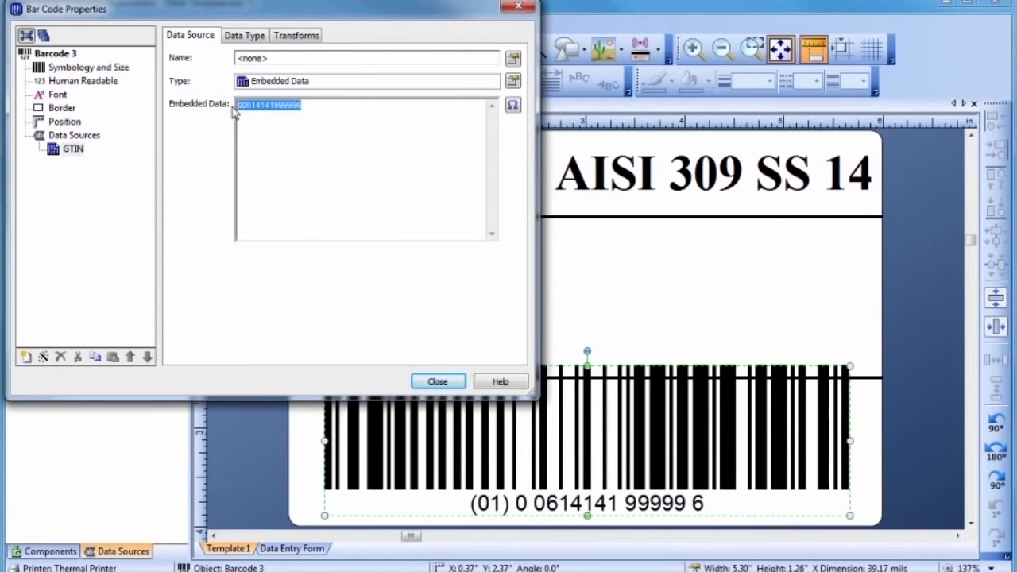
text(0056116100010)
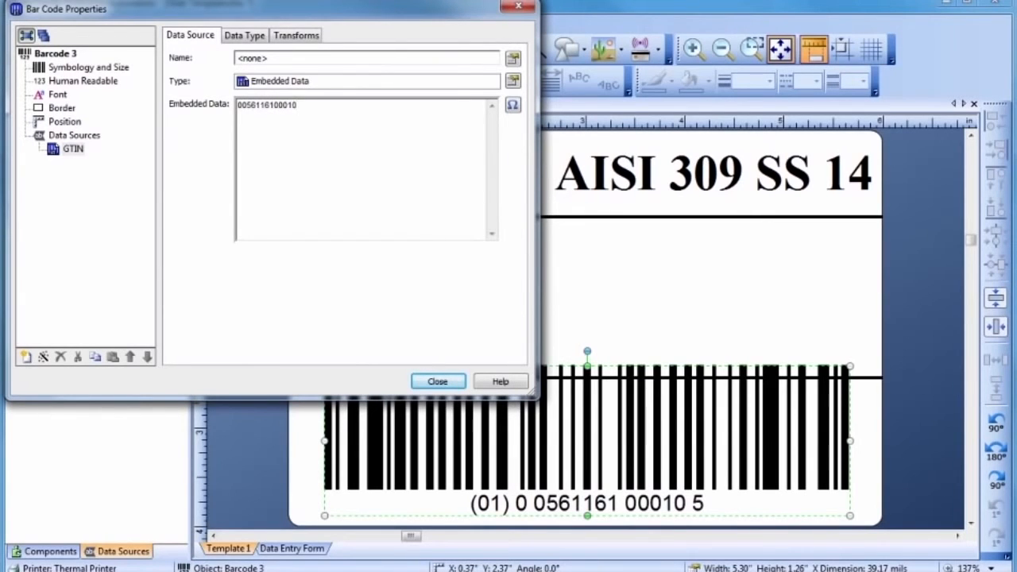
Step: Show the barcode's readable digits above the bars in Arial Black 18
click(56, 97)
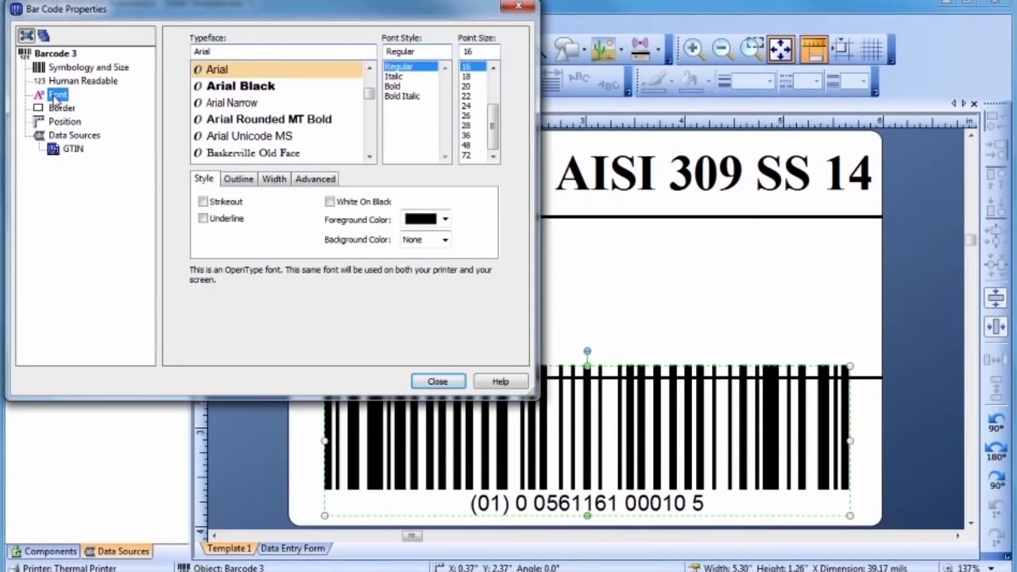
click(229, 86)
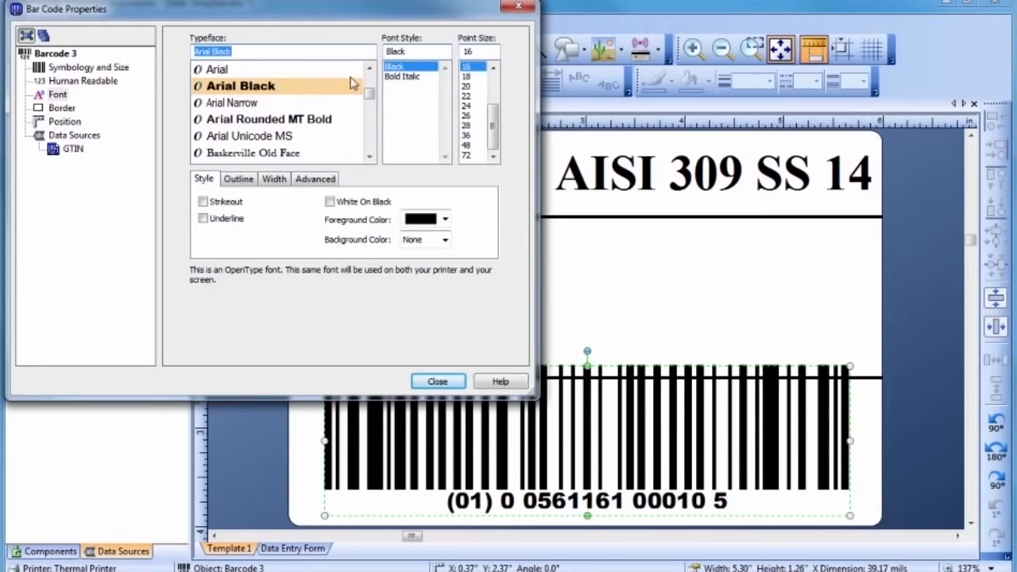
click(465, 77)
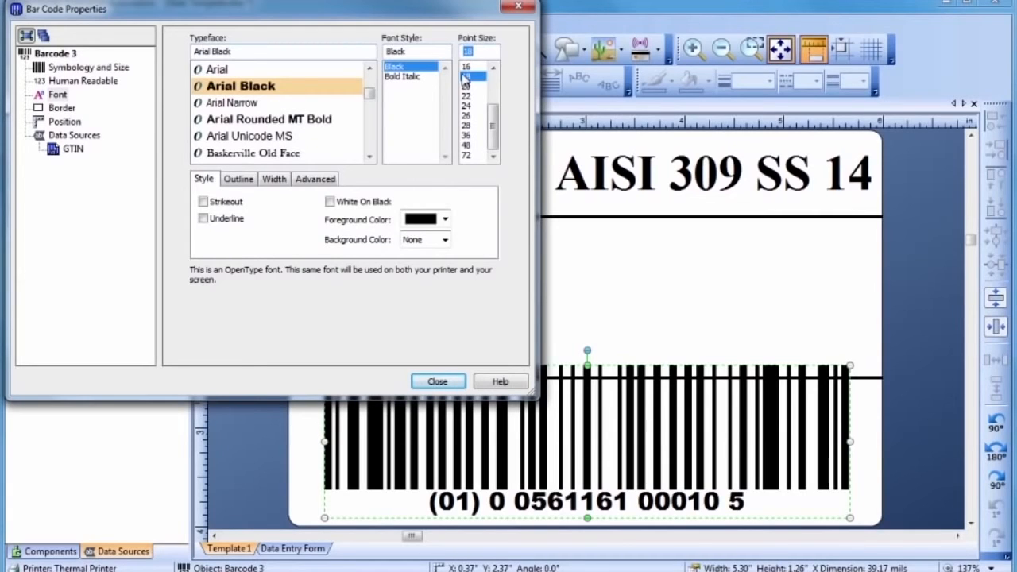
click(85, 81)
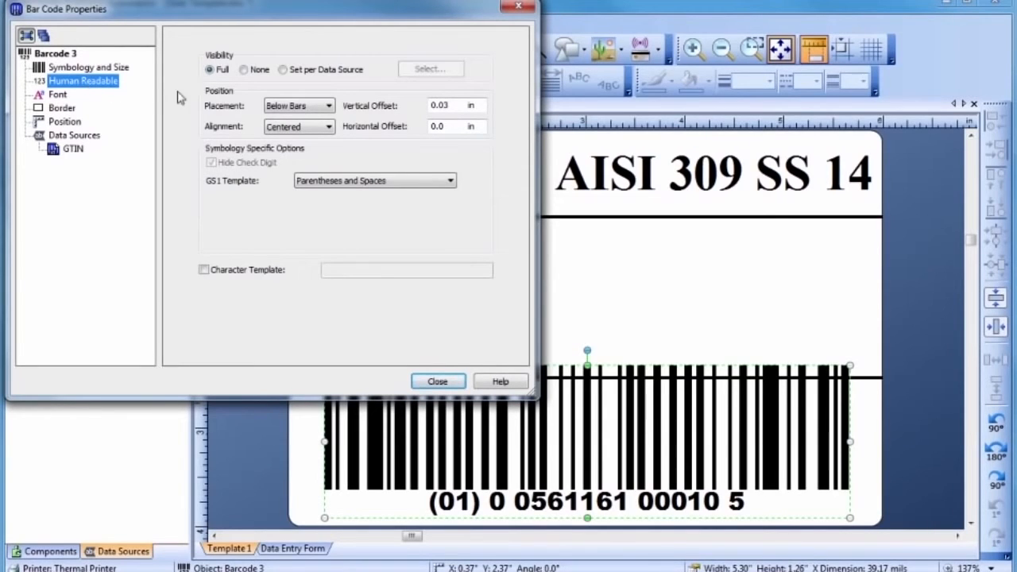
click(295, 107)
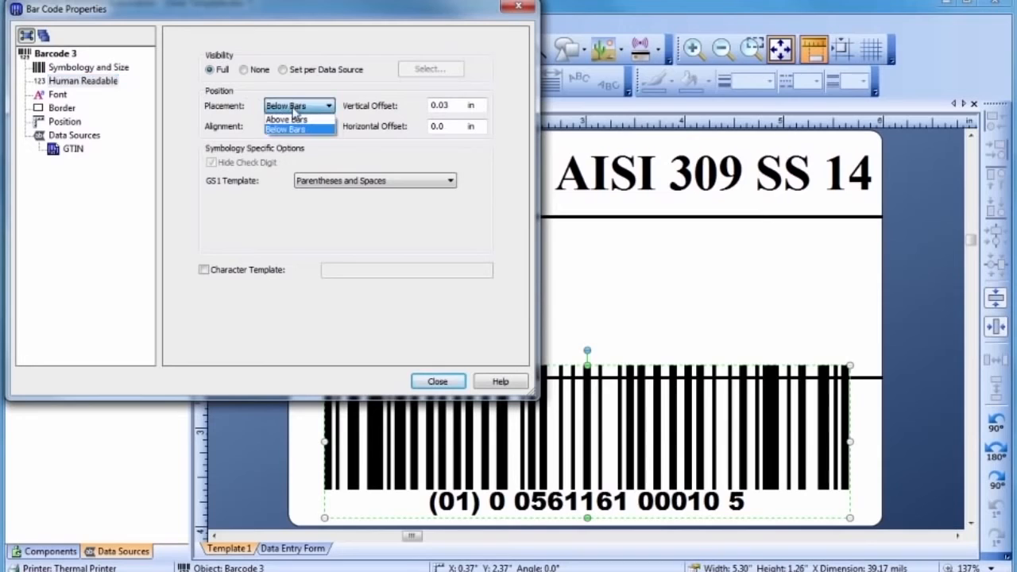
click(293, 119)
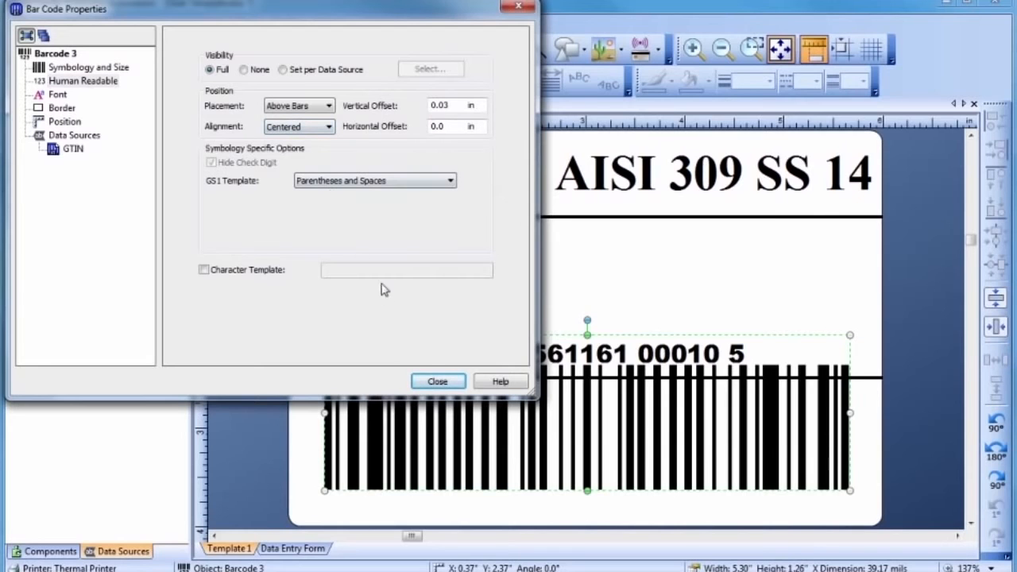
click(433, 379)
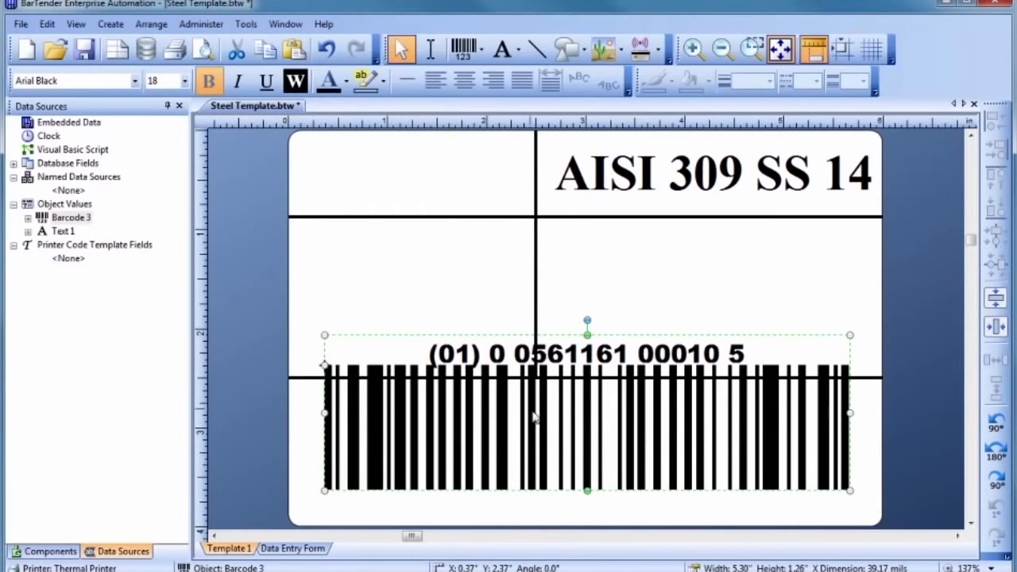
Step: Move the GS1-128 barcode down and shorten it to about 1.02" tall
drag(586, 428, 588, 457)
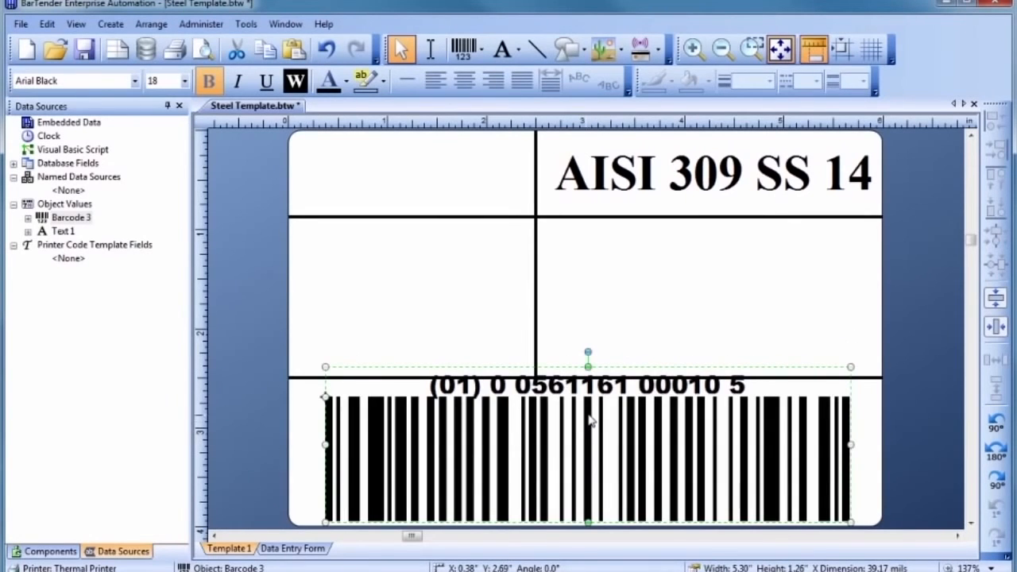
drag(588, 364, 587, 387)
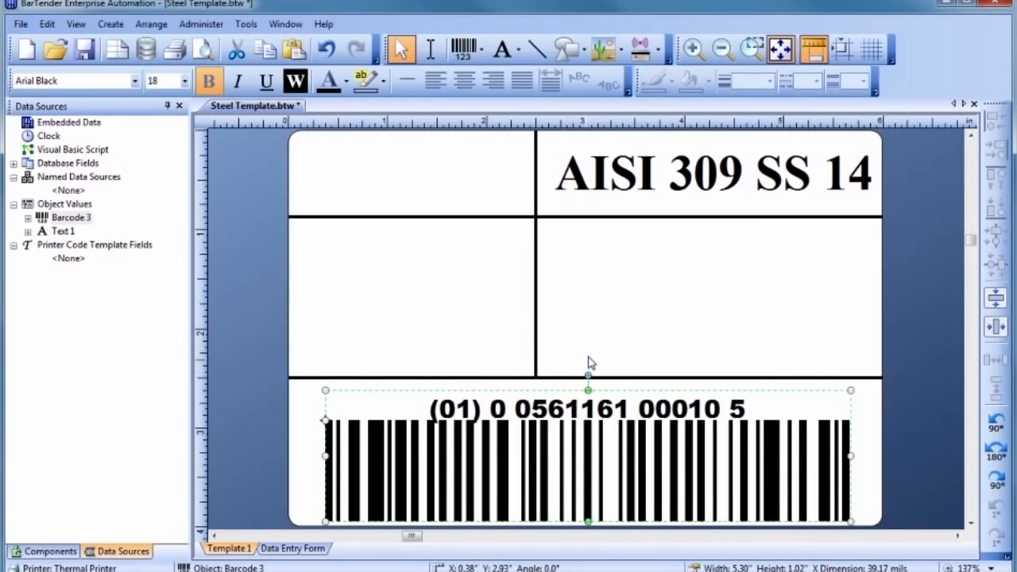
click(588, 359)
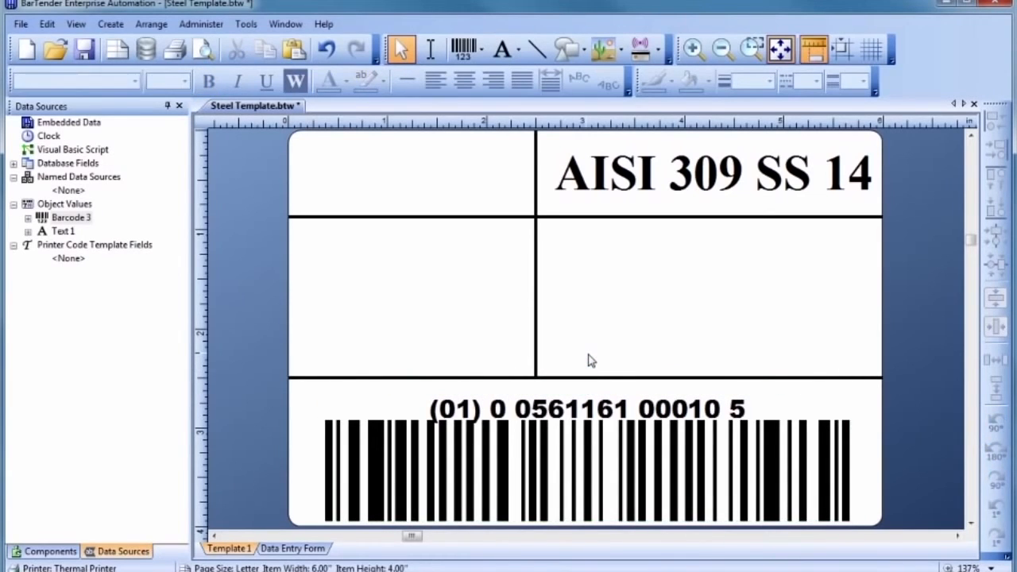
click(605, 51)
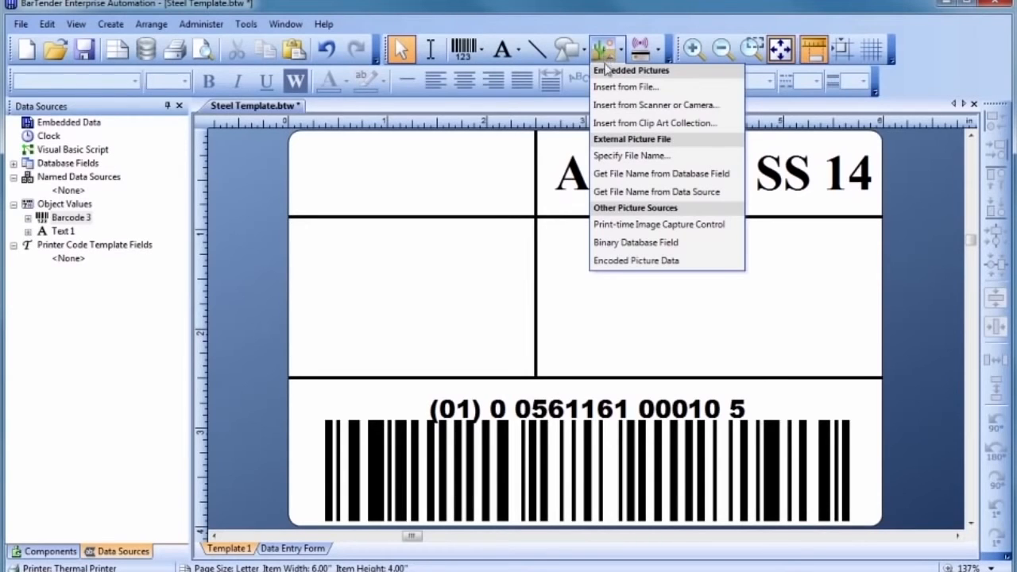
Step: Insert the picture SteelCoLogo.bmp from My Pictures
click(608, 88)
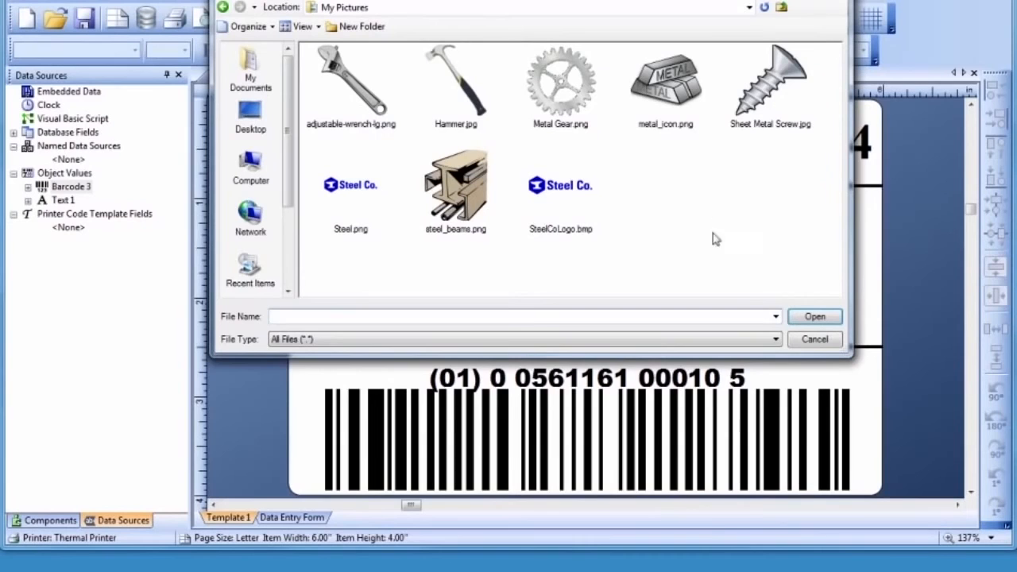
click(775, 339)
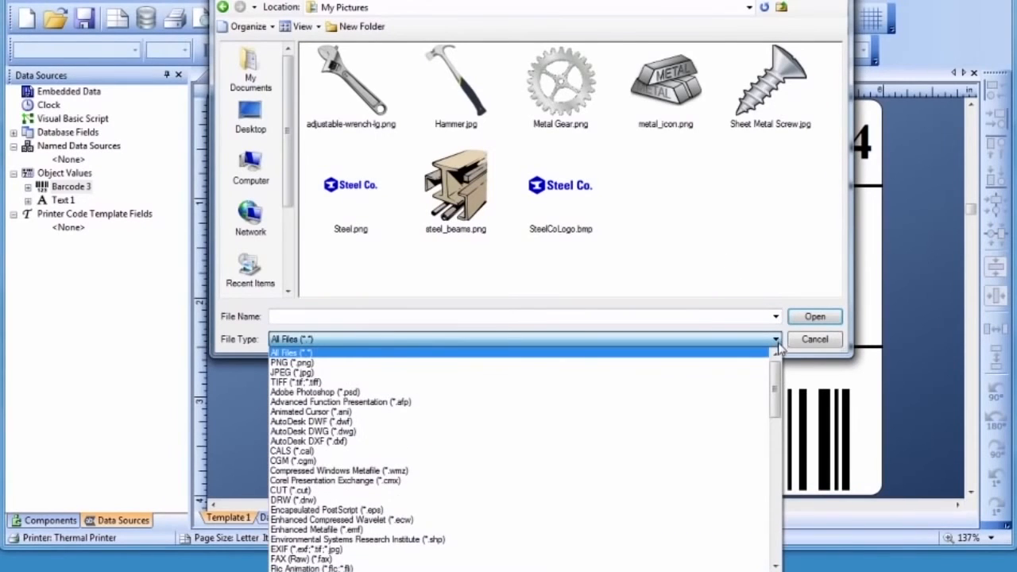
drag(777, 393, 775, 537)
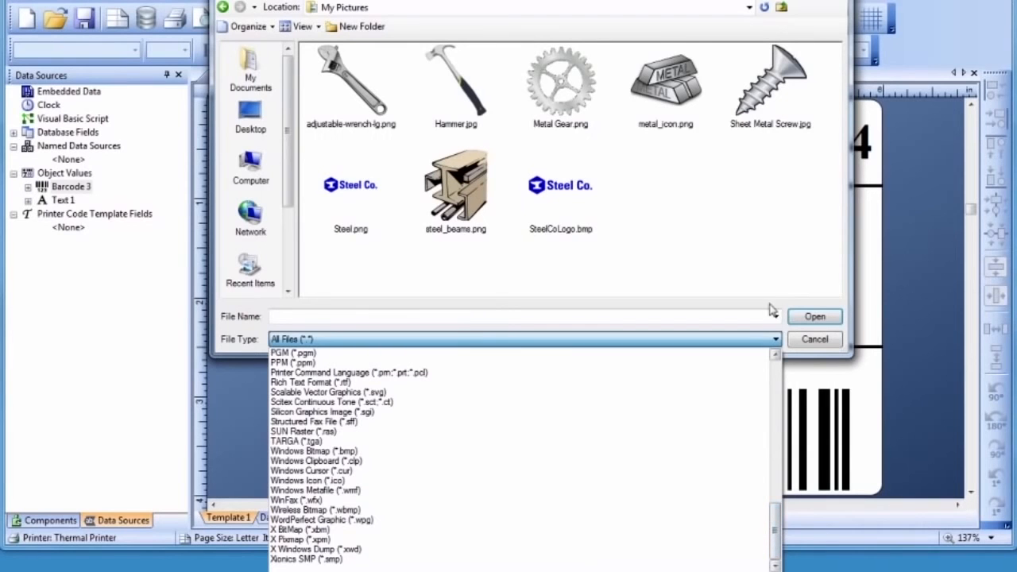
click(767, 230)
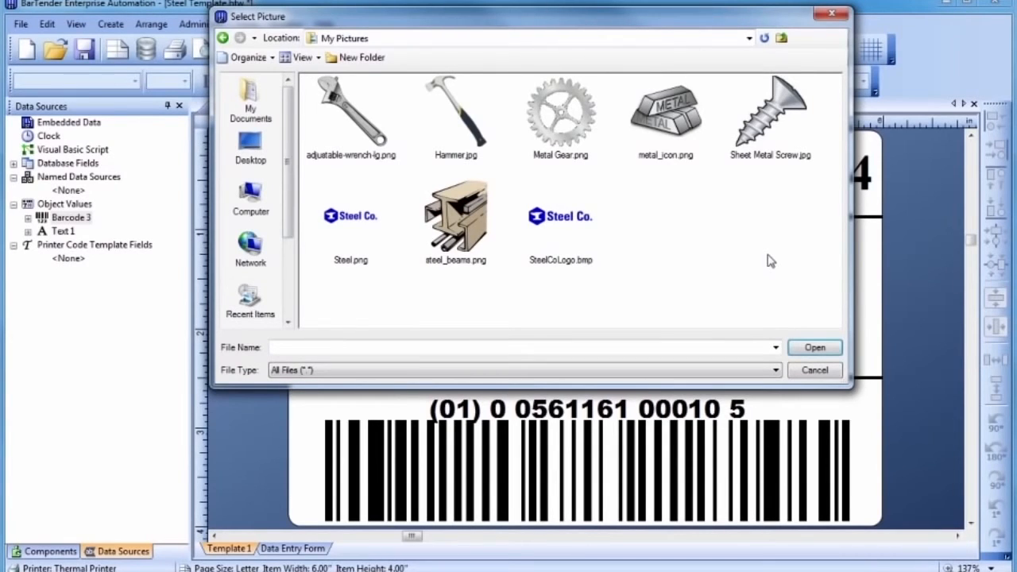
click(580, 232)
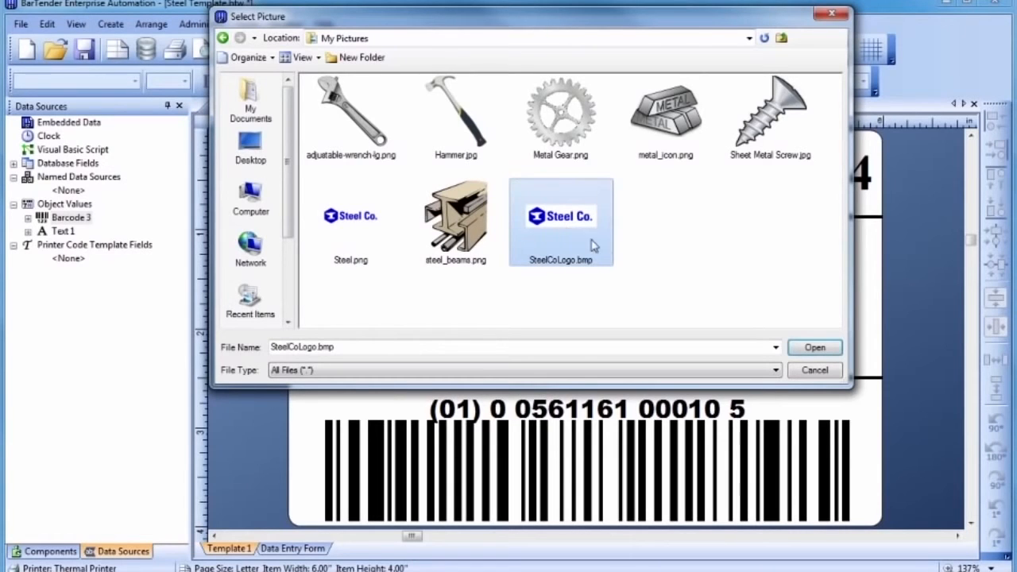
click(811, 347)
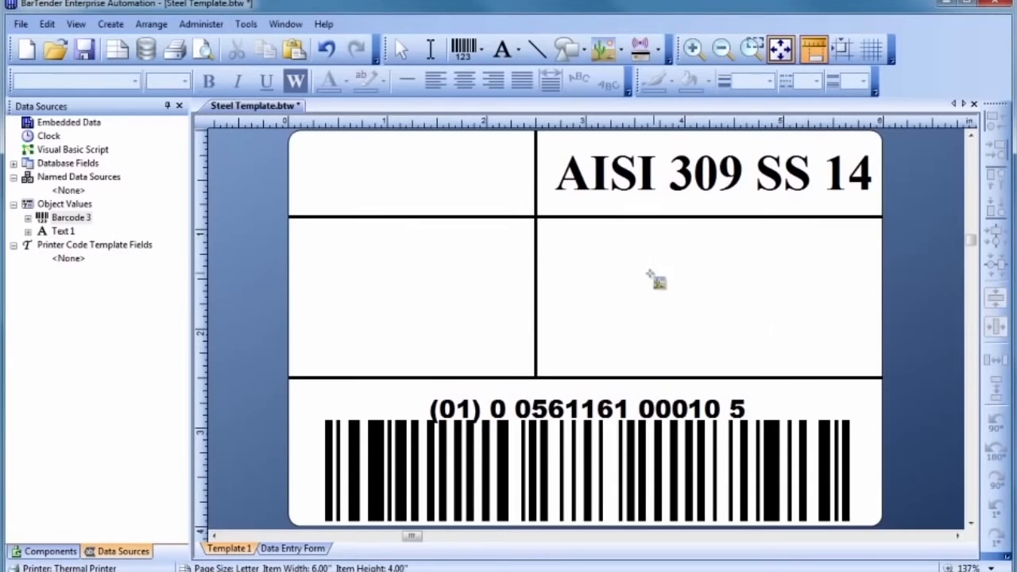
Step: Drop the SteelCoLogo.bmp picture into the top-left cell and drag it larger to fill it
click(480, 199)
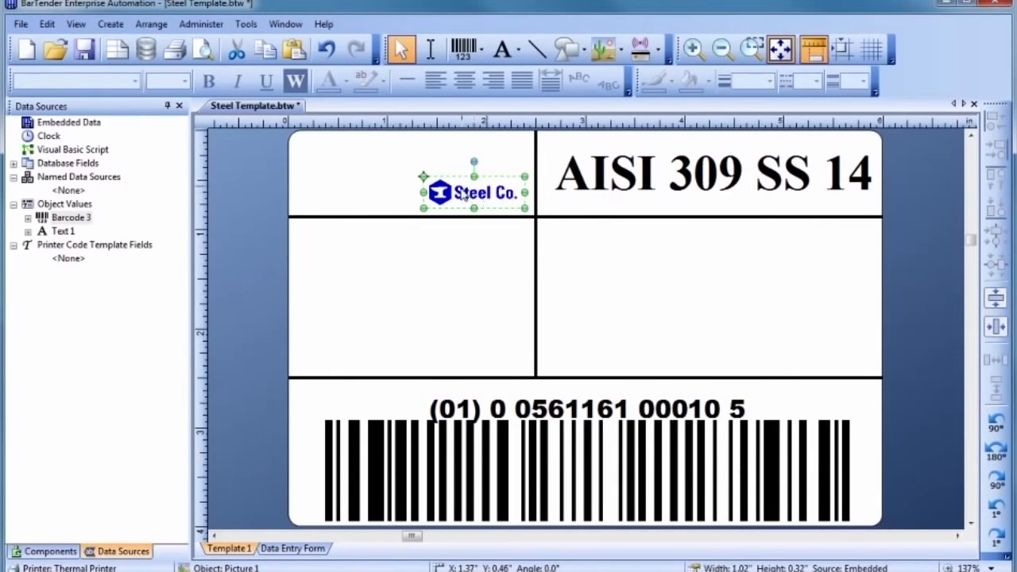
drag(424, 176, 297, 139)
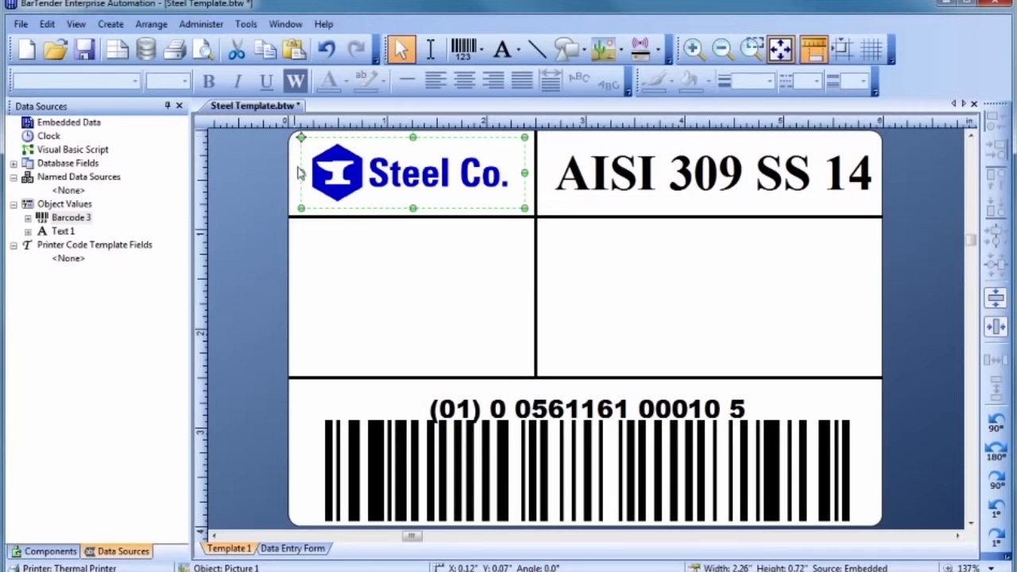
click(316, 284)
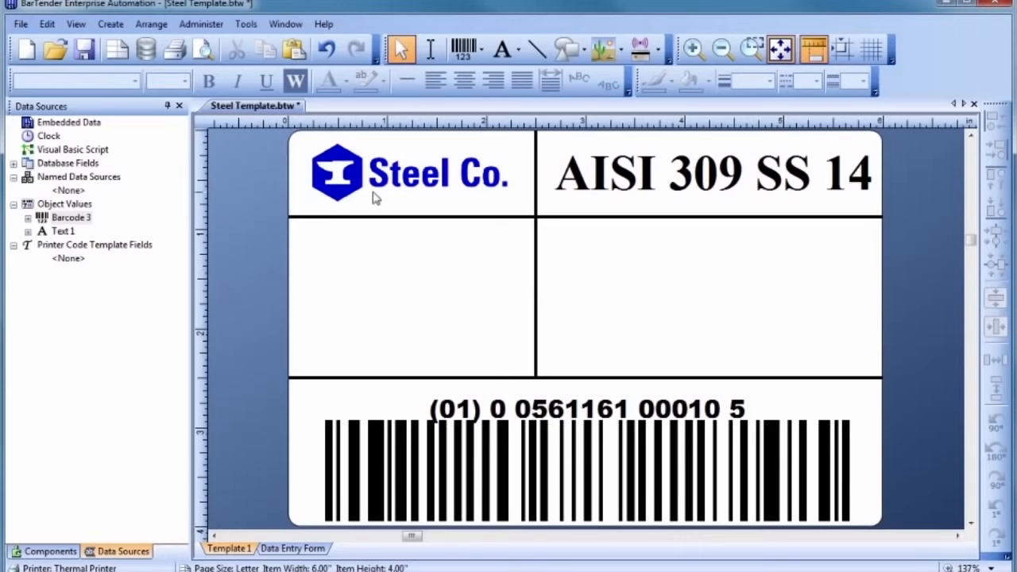
click(462, 53)
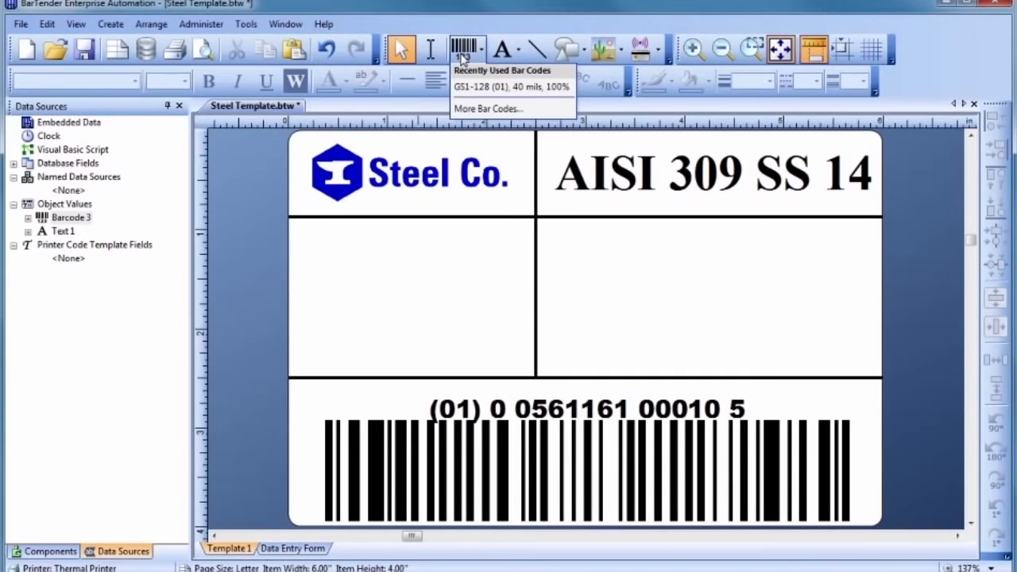
Step: Choose Data Matrix from the full barcode list and place it in the middle-left cell
click(464, 109)
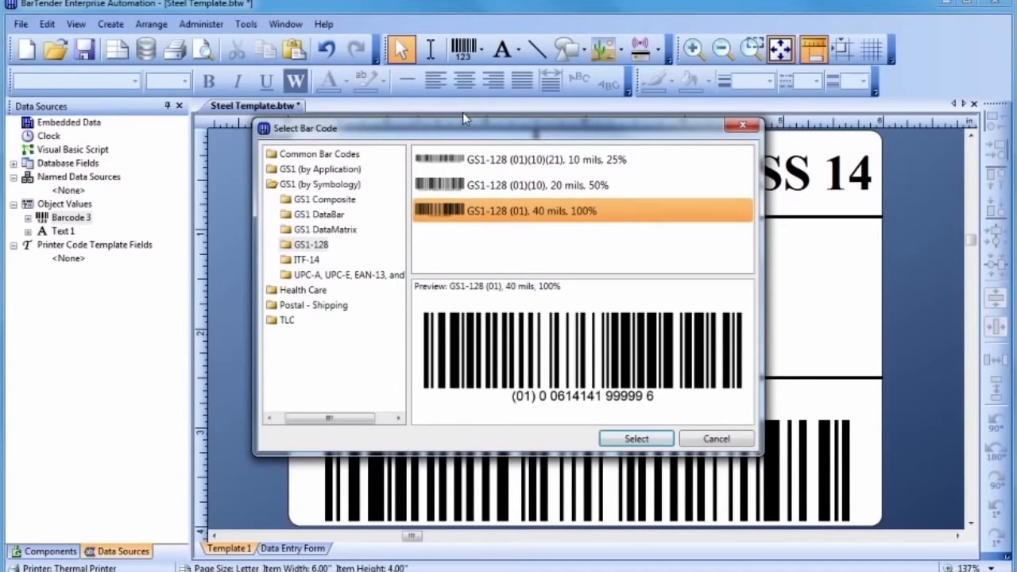
click(330, 155)
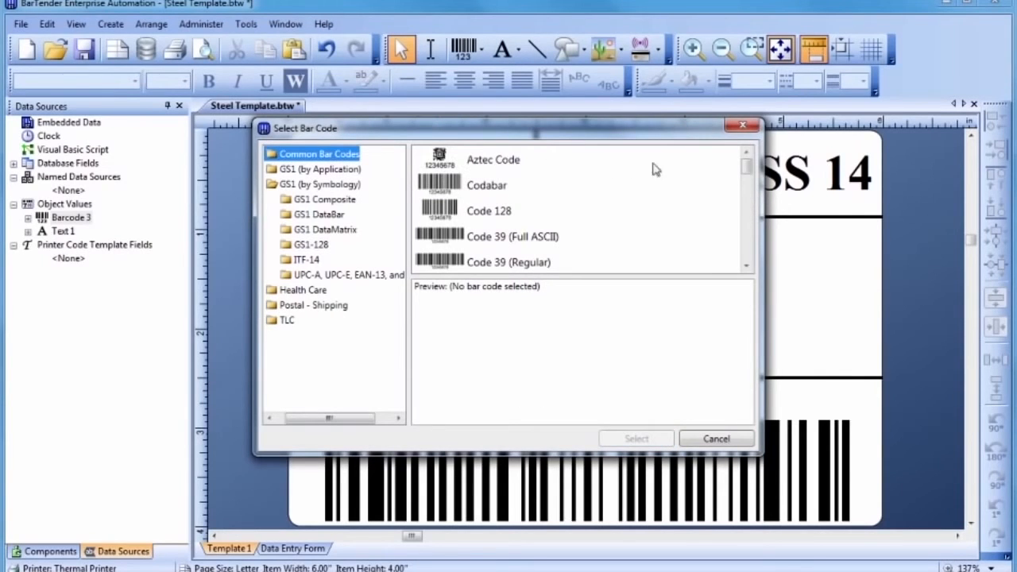
drag(746, 173, 748, 195)
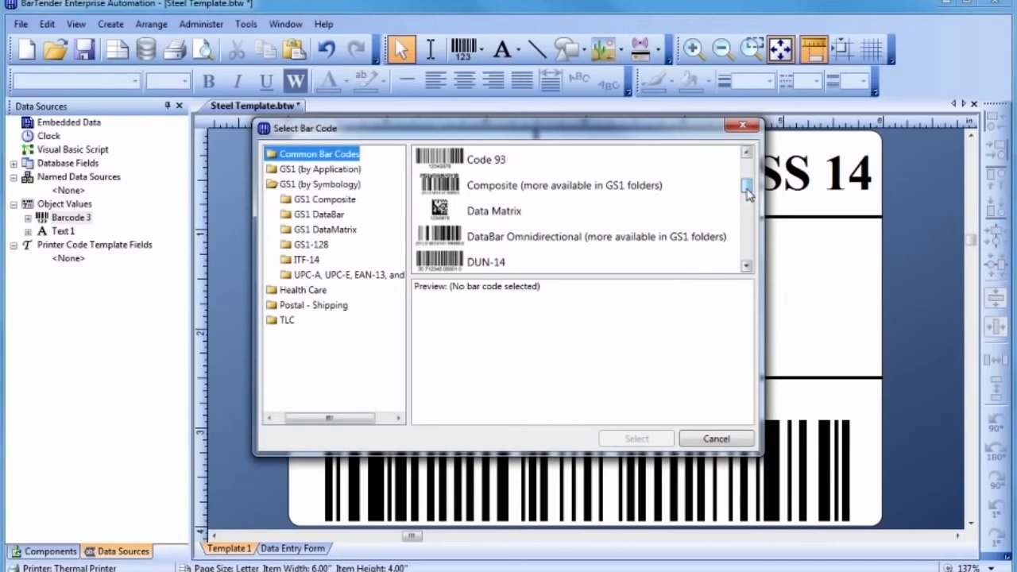
double_click(443, 211)
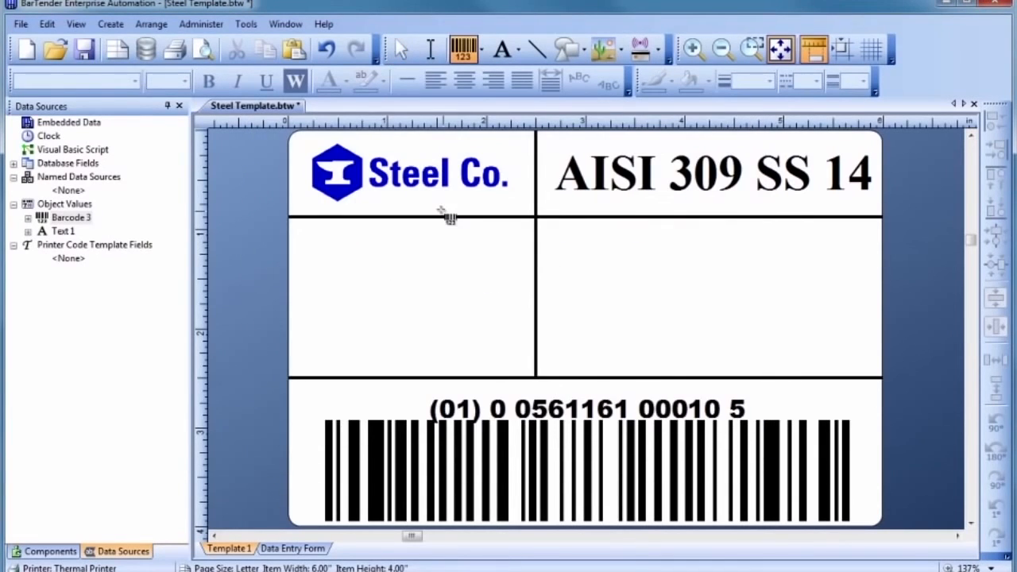
click(399, 288)
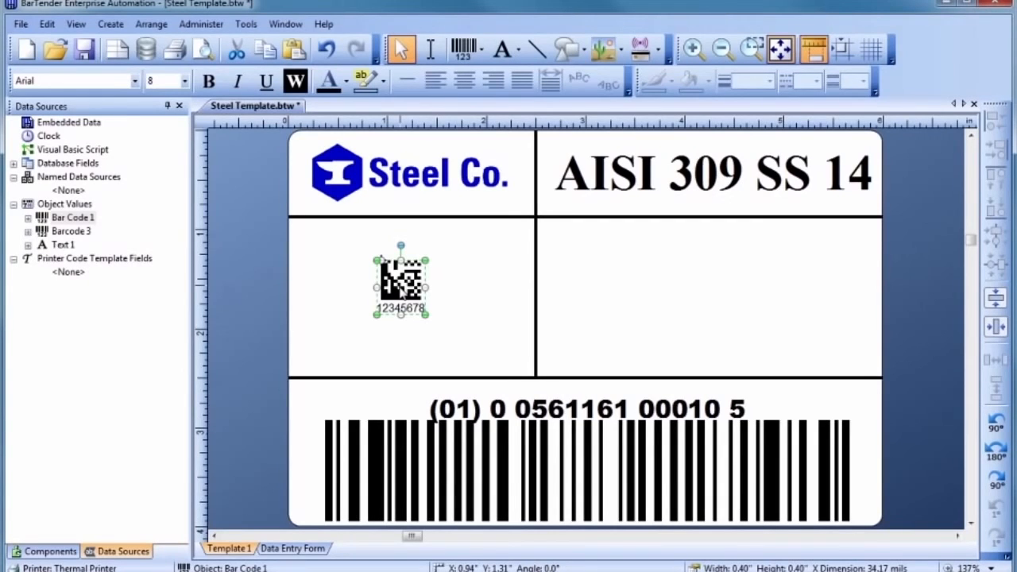
Step: Hide the Data Matrix's human-readable text and change its data to 'AISI 309 SS 14'
double_click(401, 290)
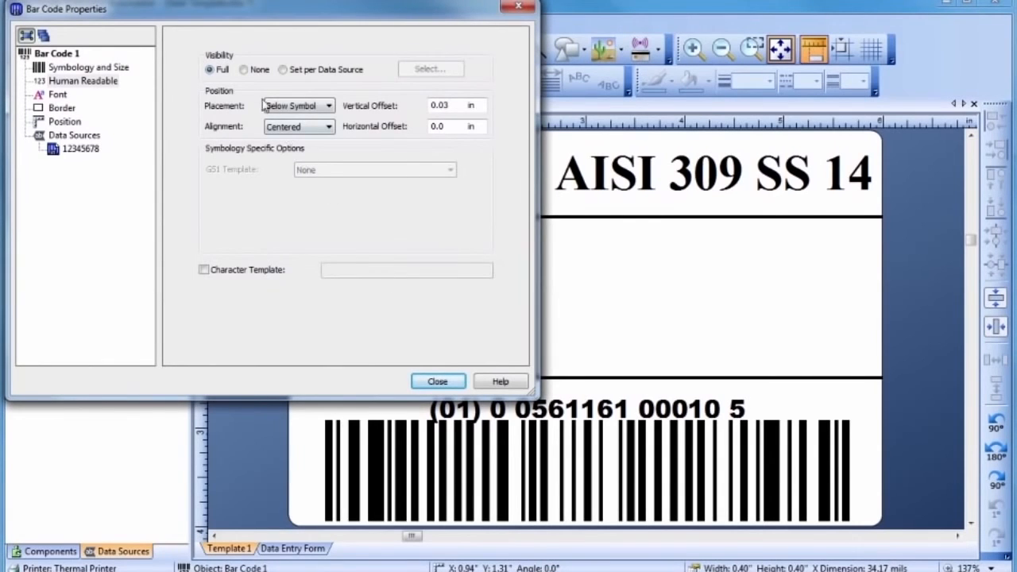
click(243, 69)
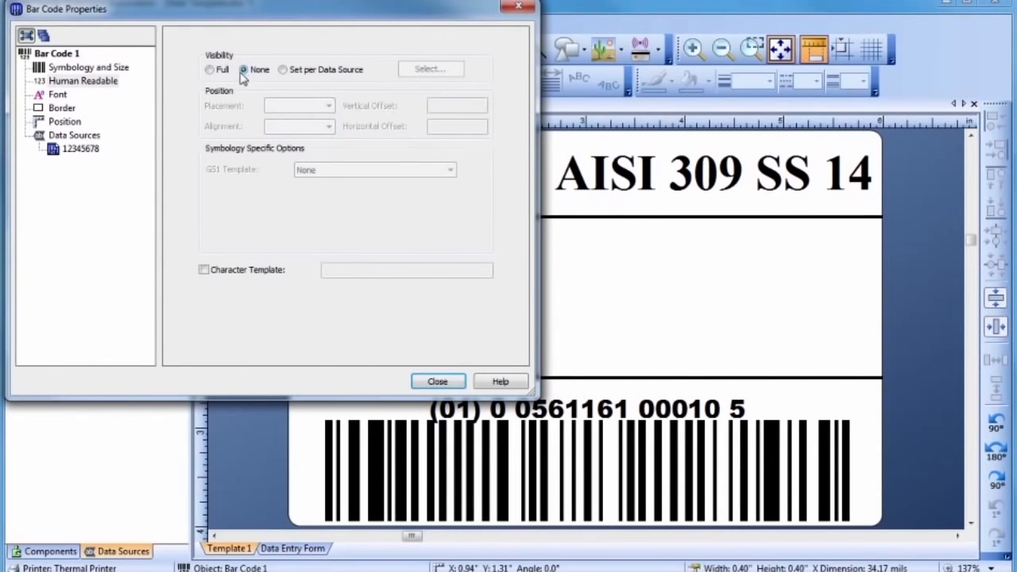
click(83, 149)
drag(278, 107, 229, 115)
text(AISI )
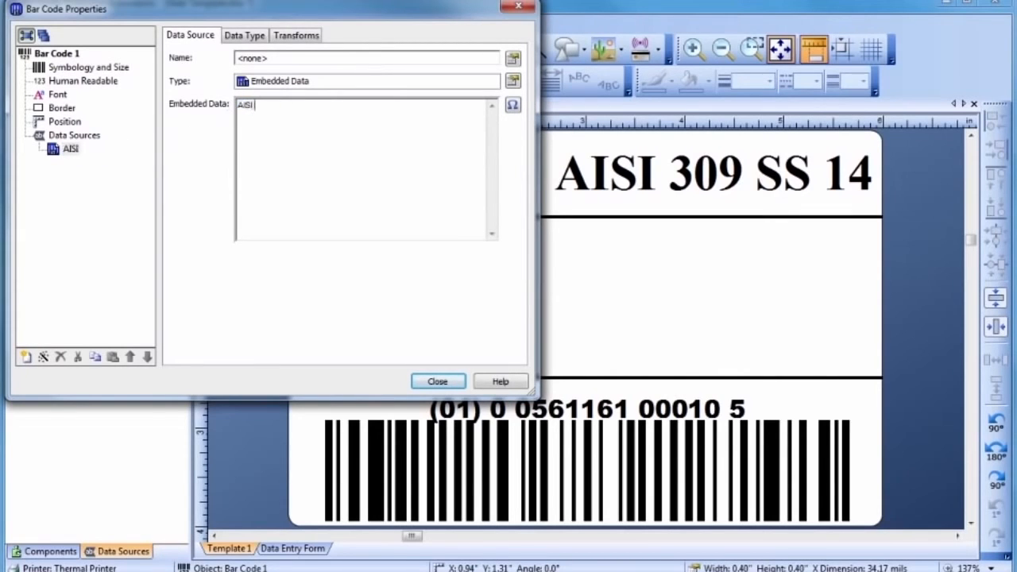
text(309 SS 14)
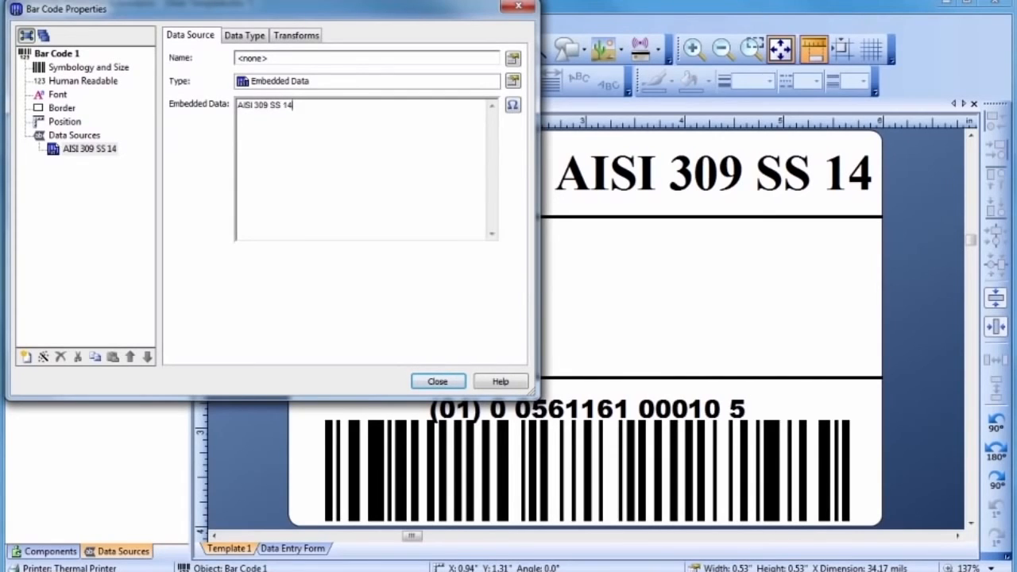
Step: Raise the Data Matrix X dimension to 77.50 mils
click(69, 68)
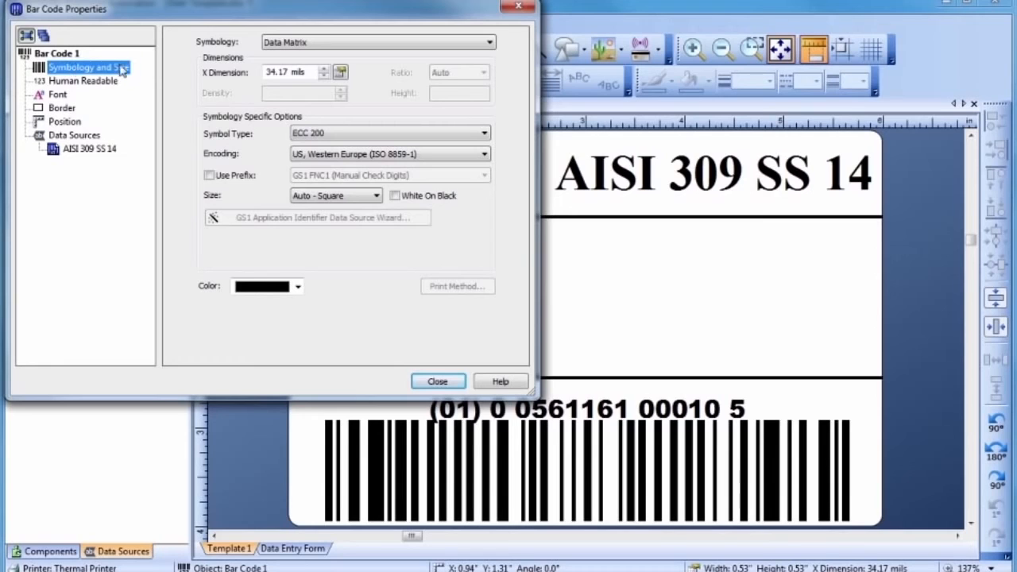
click(323, 69)
click(324, 70)
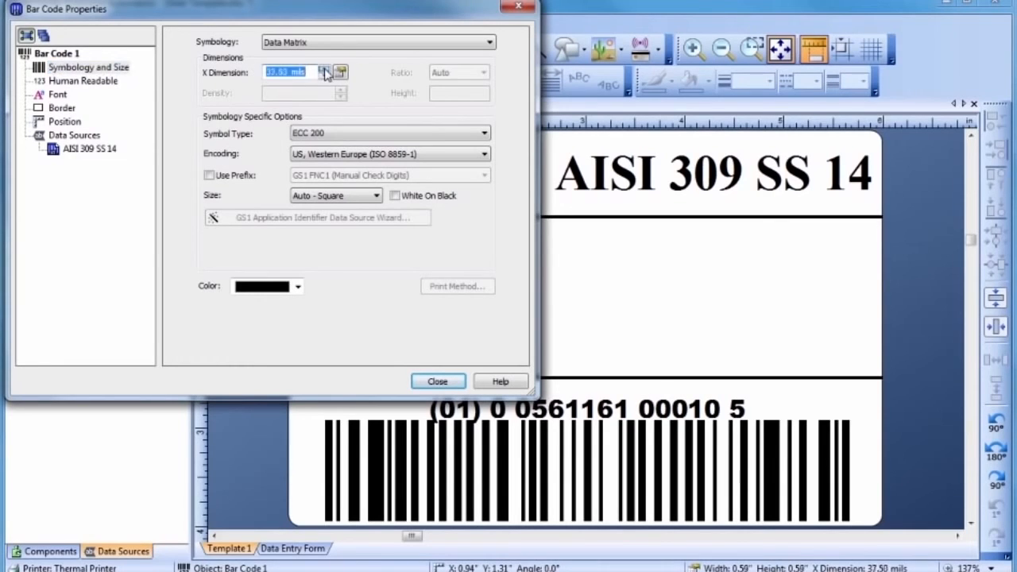
click(324, 70)
click(438, 382)
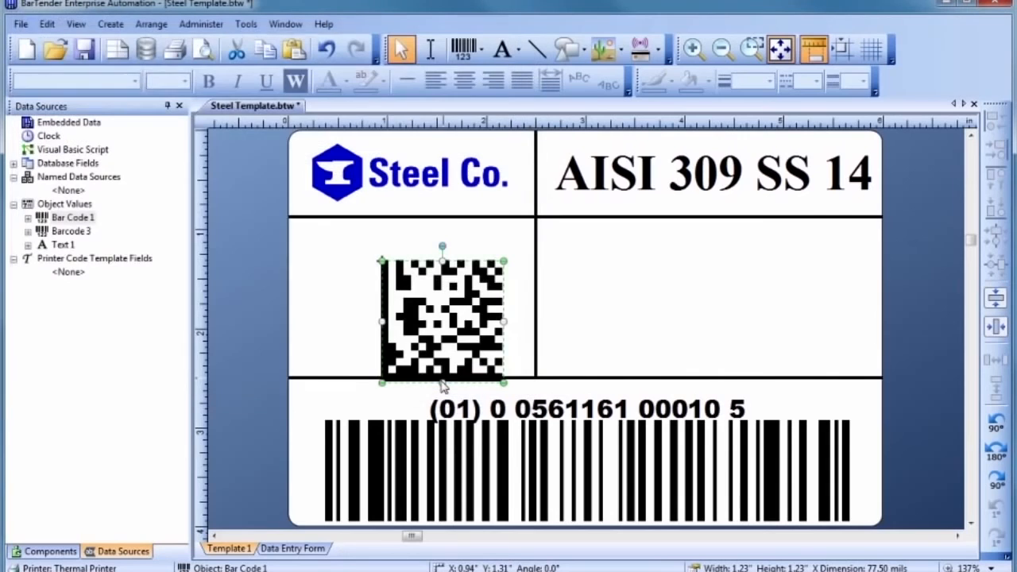
Step: Move the enlarged Data Matrix up and left to centre it in its cell
drag(439, 331, 406, 316)
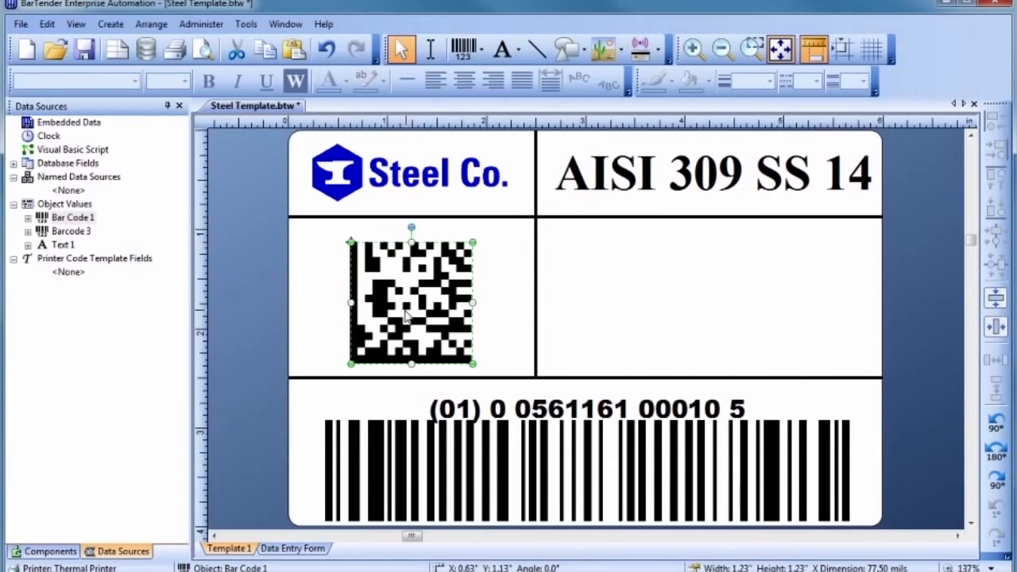
click(500, 312)
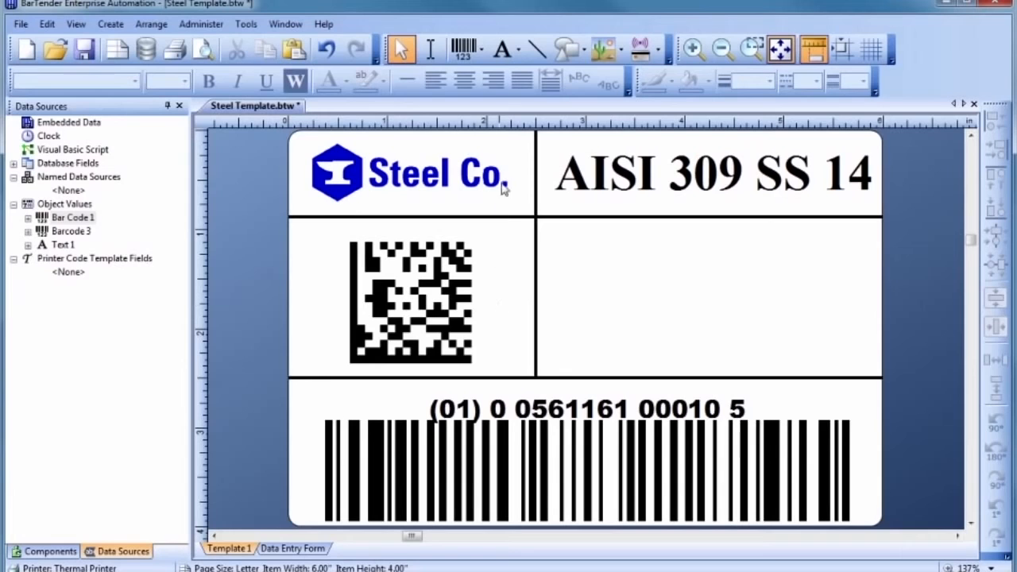
click(504, 53)
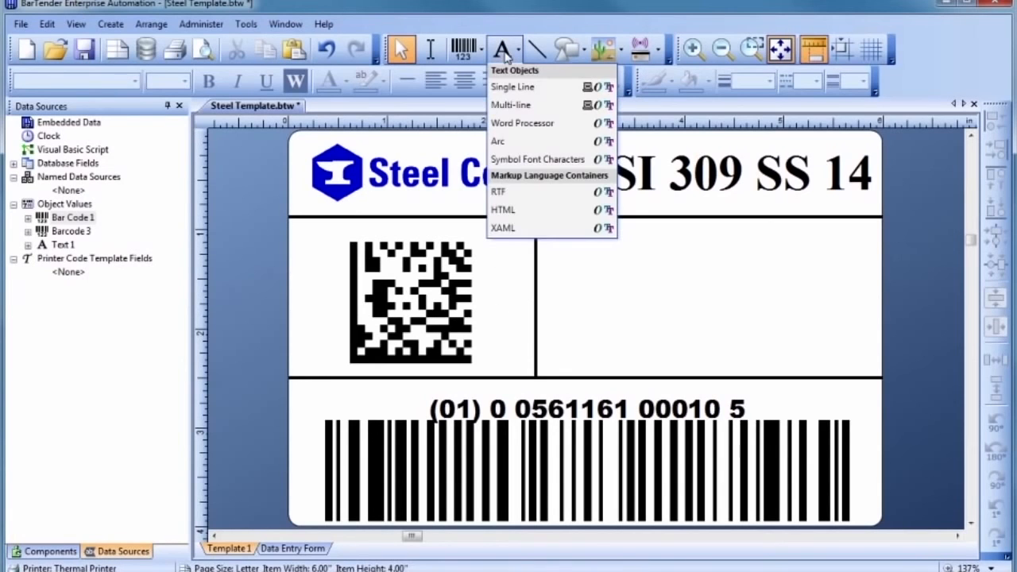
click(513, 86)
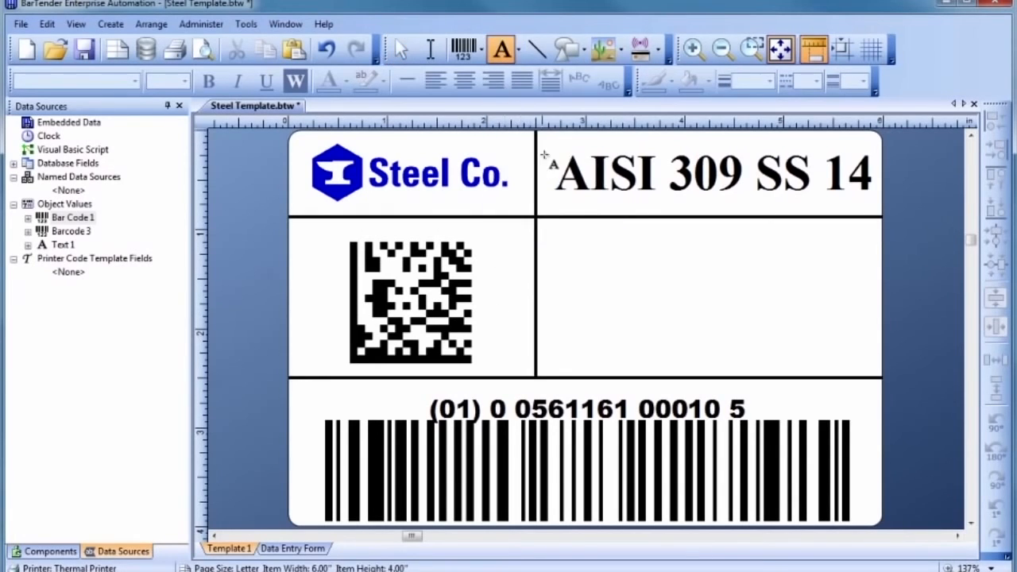
click(607, 265)
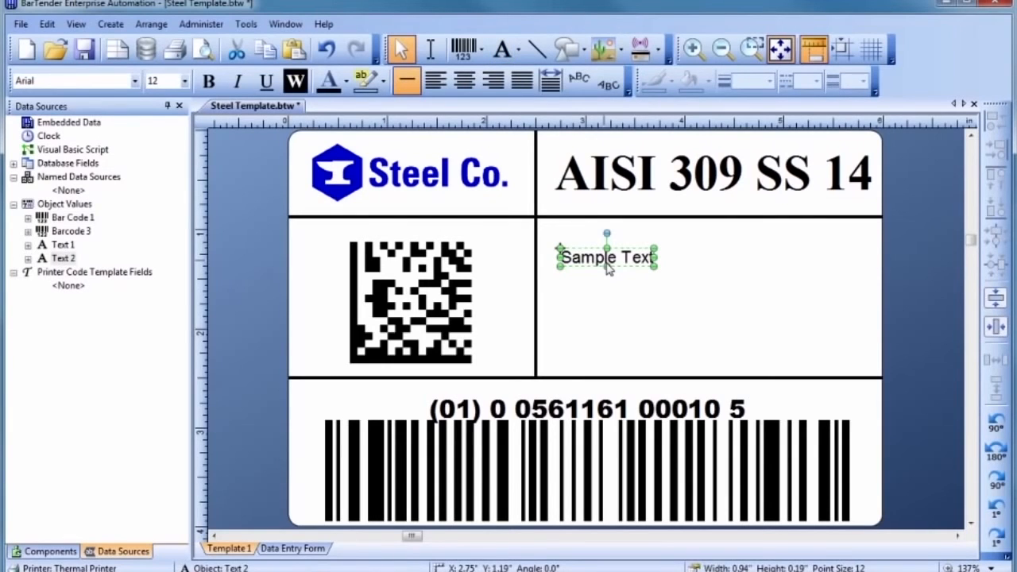
double_click(607, 266)
text(P)
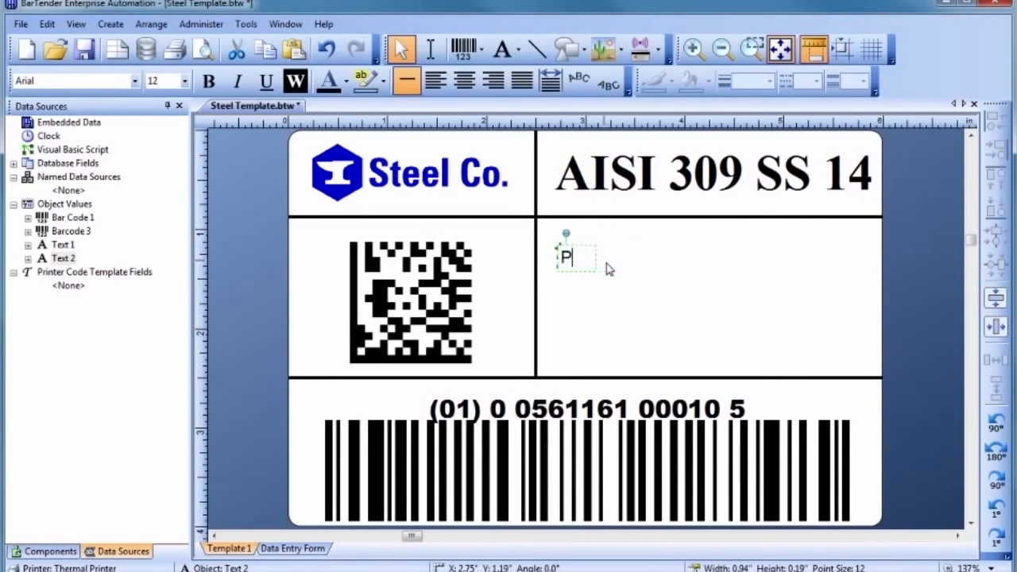
text(O: 0433124568)
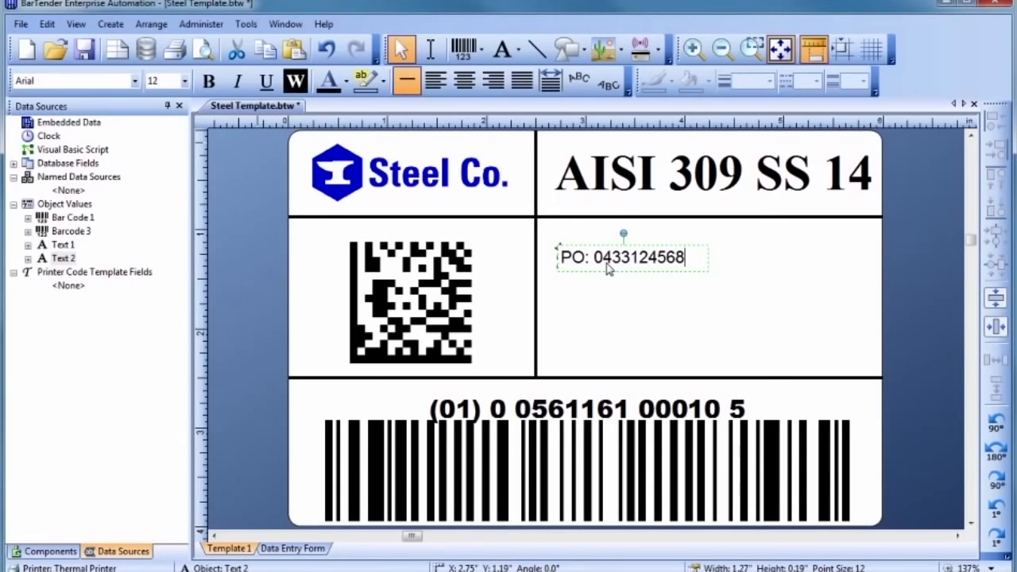
key(Escape)
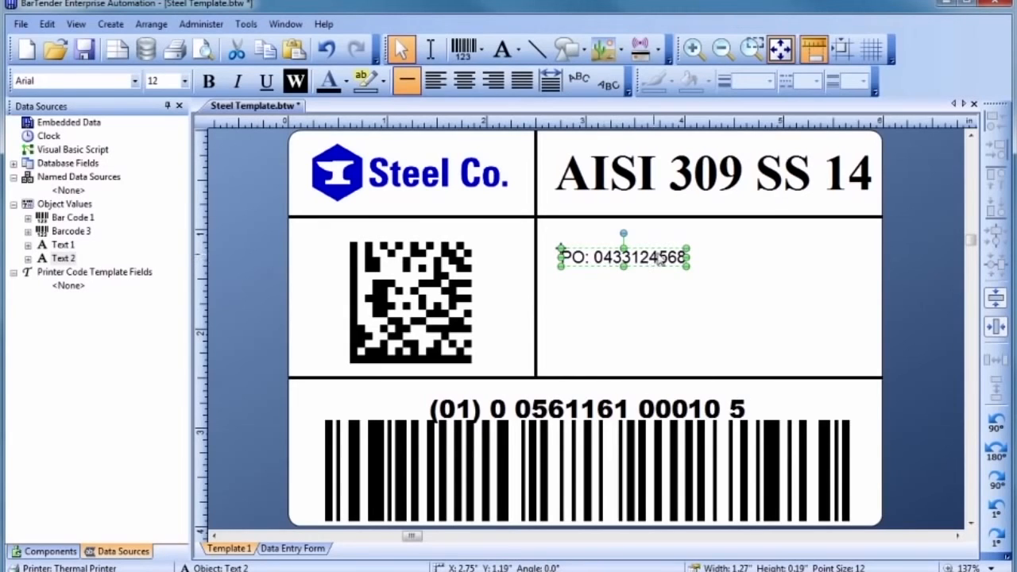
drag(687, 247, 847, 221)
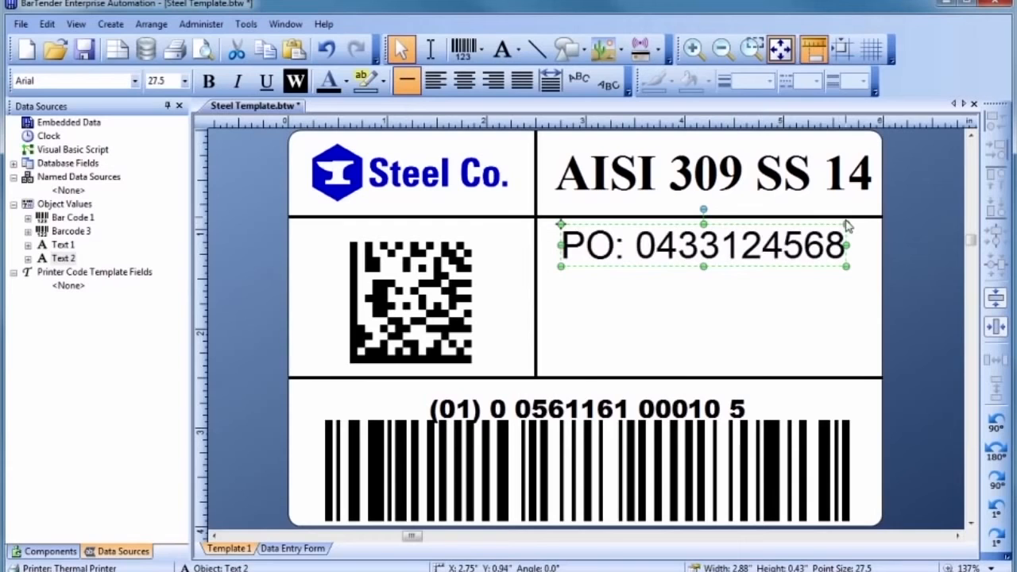
drag(699, 245, 708, 243)
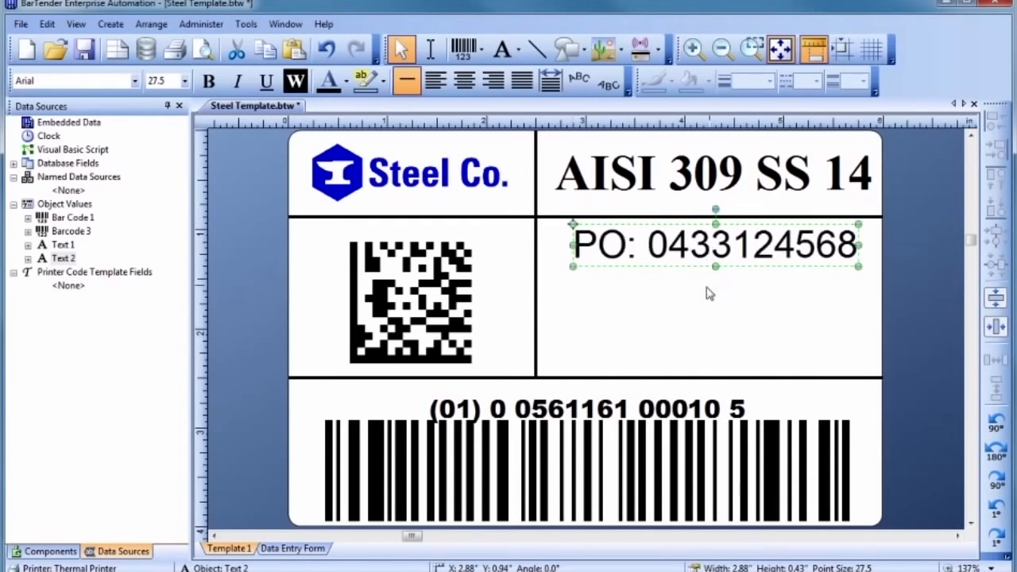
click(708, 291)
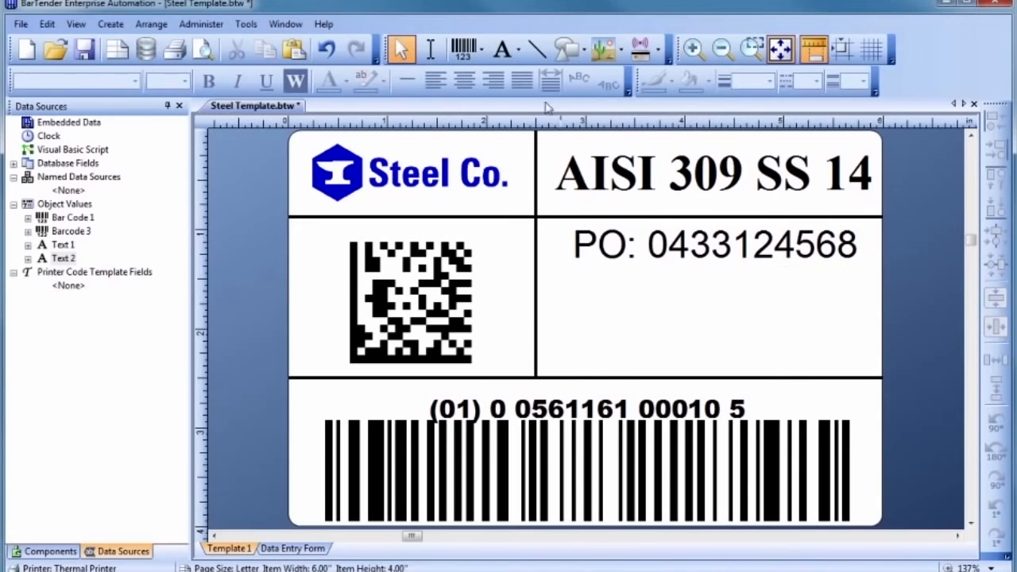
Step: Add a small 'GTIN' caption above the GS1-128 barcode at the label's left edge
click(503, 50)
click(509, 87)
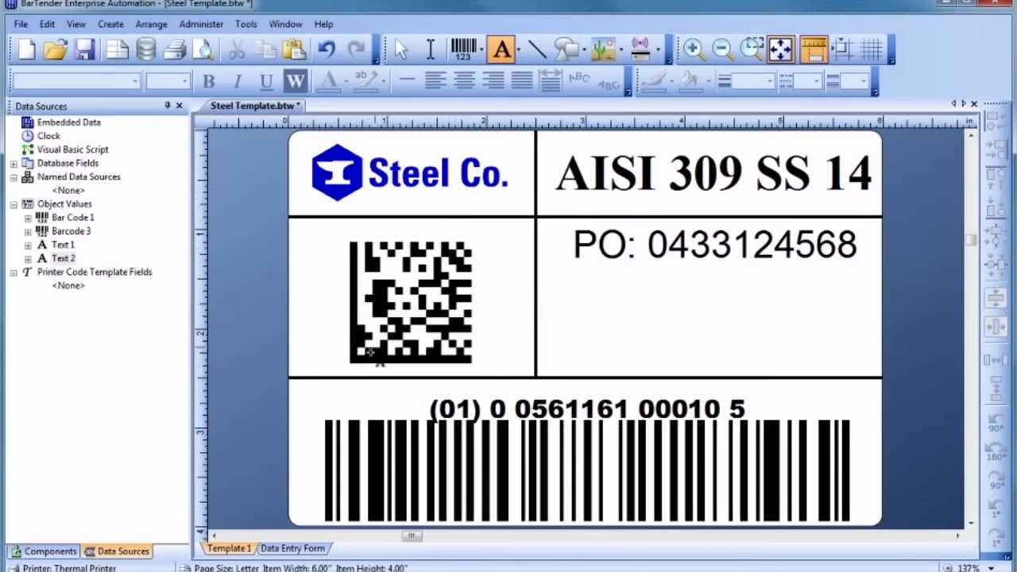
click(352, 403)
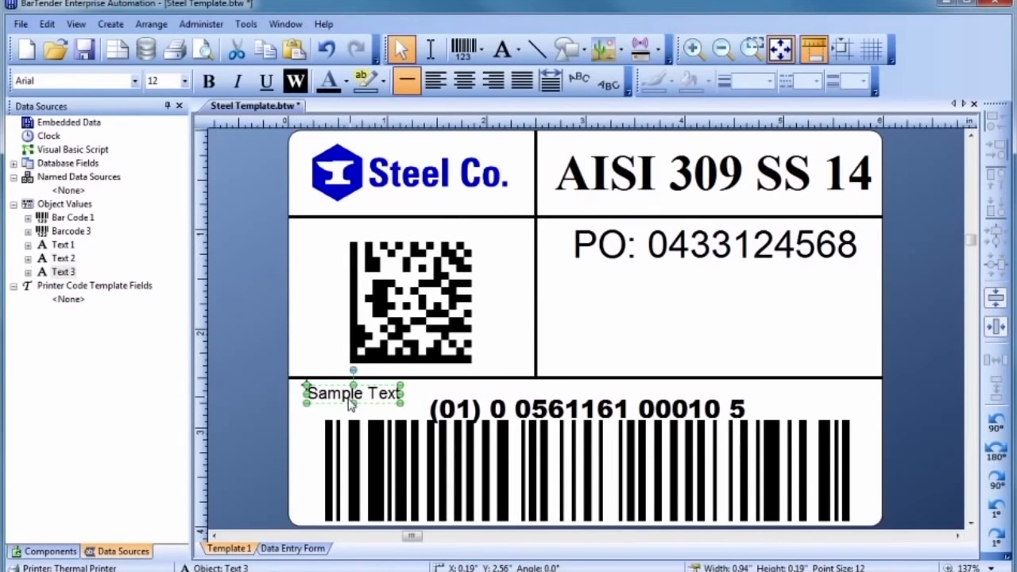
click(349, 400)
text(GTIN)
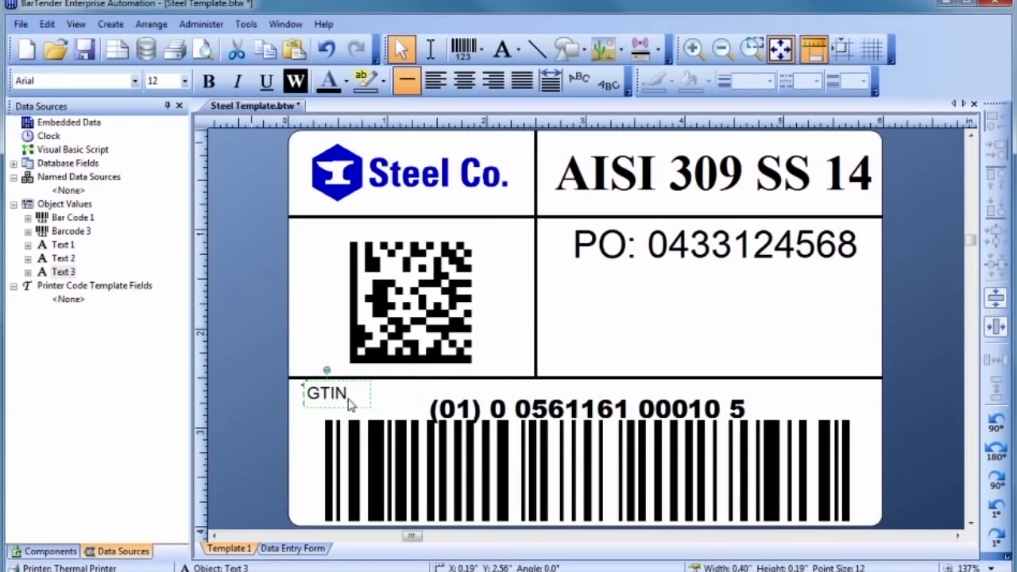
key(Escape)
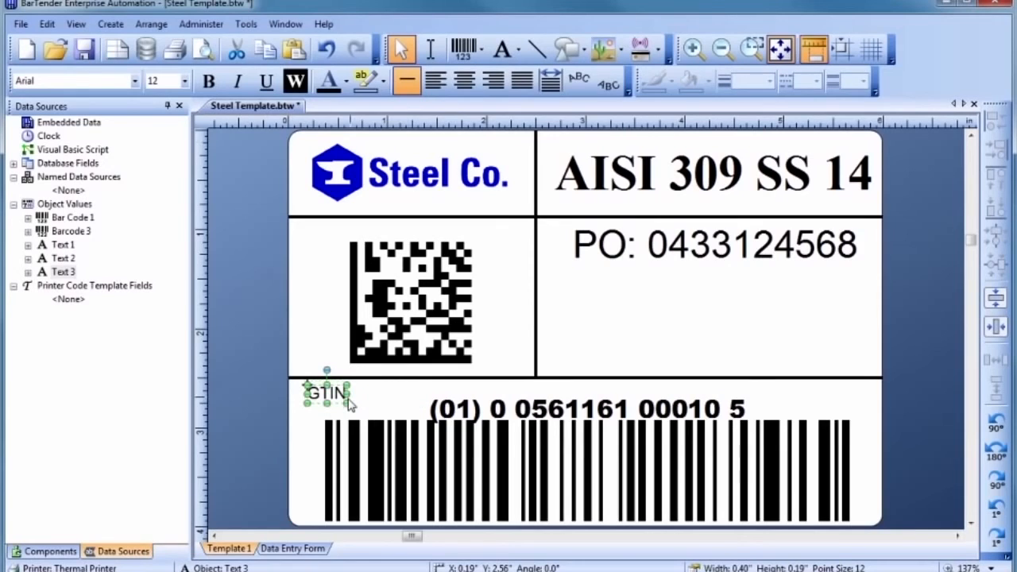
drag(332, 393, 320, 394)
Step: Copy the GTIN caption to the Data Matrix cell's top-left and change it to 'PRODUCT INFO'
drag(322, 399, 323, 237)
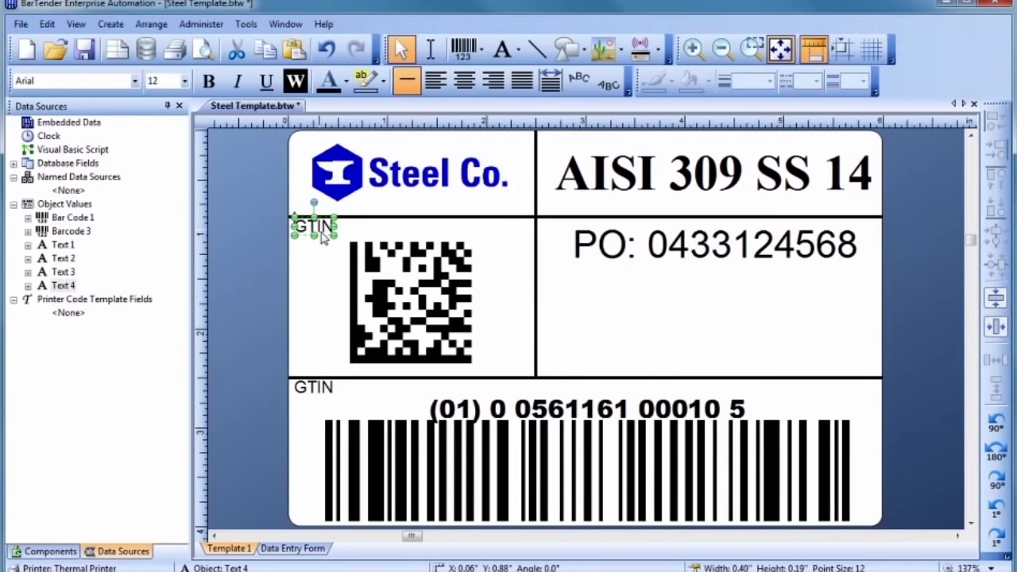
double_click(322, 229)
text(PRODUCT INFO)
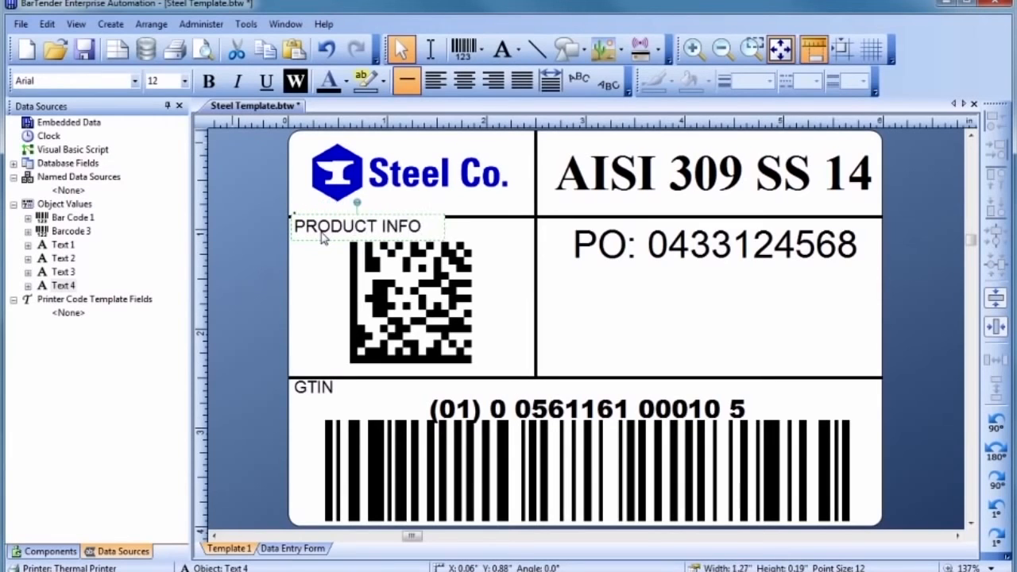
key(Escape)
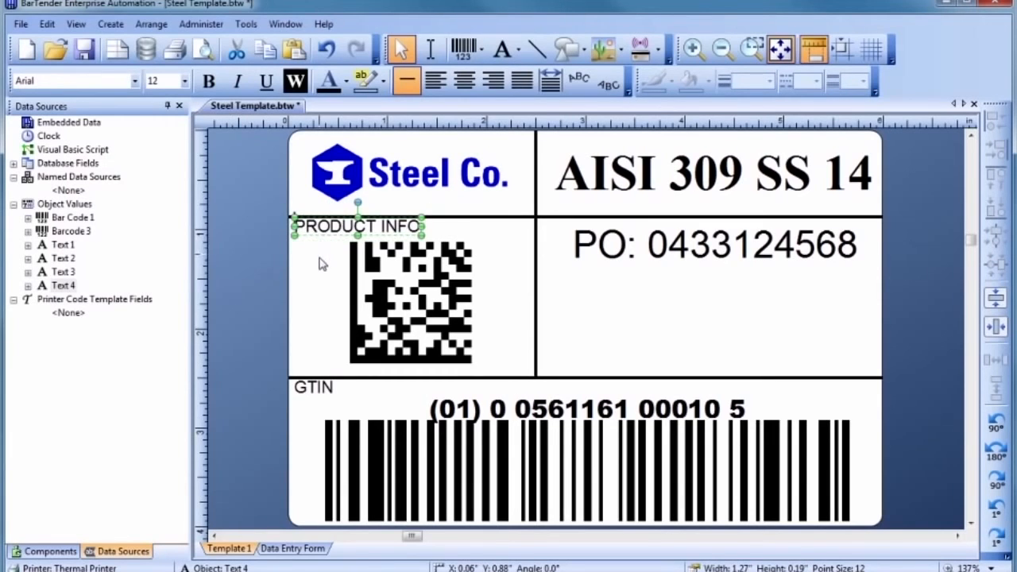
click(322, 265)
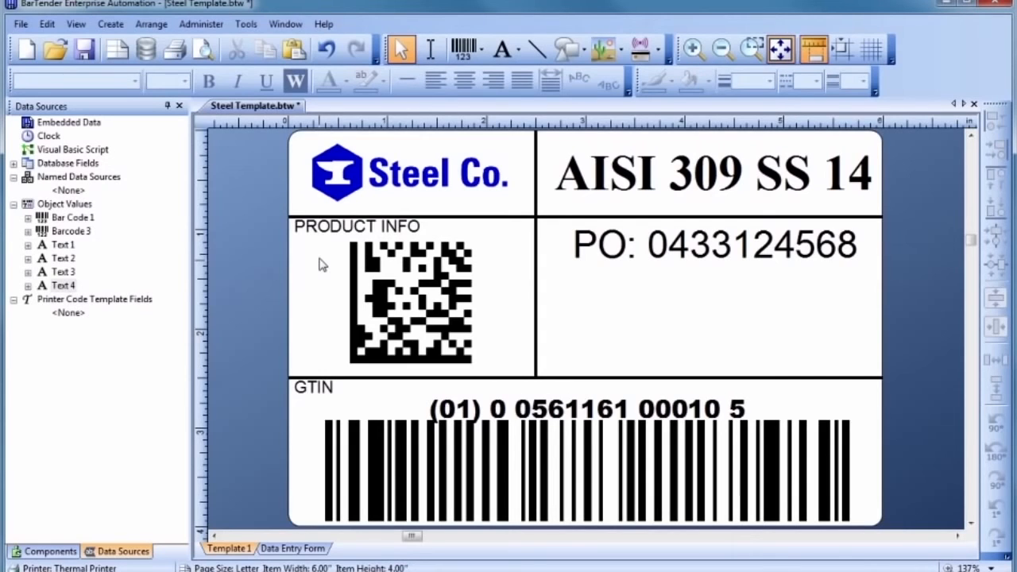
Step: Insert the steel recycling symbol from the Seagull: Recycling v1.0 symbol font
click(503, 54)
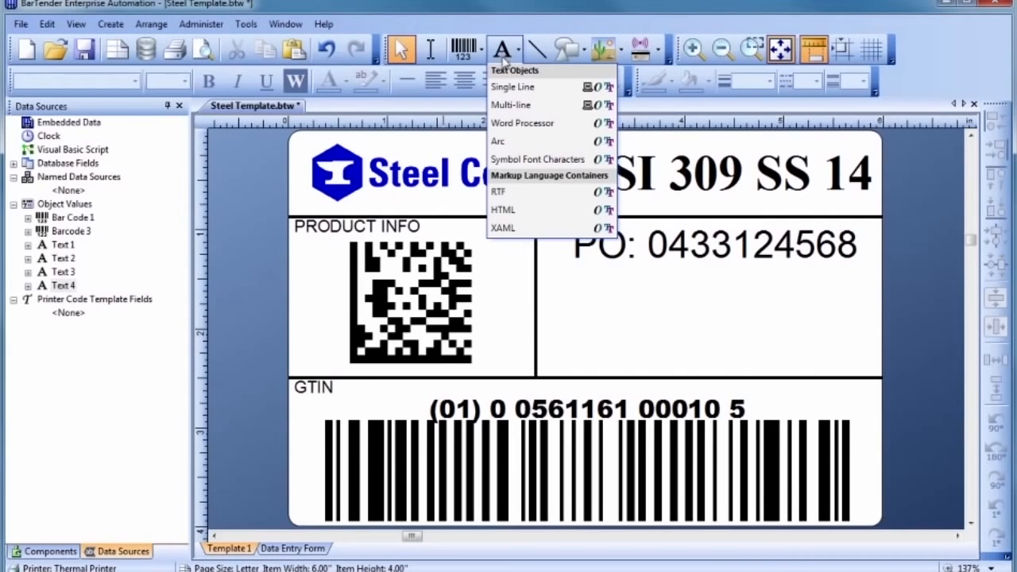
click(510, 161)
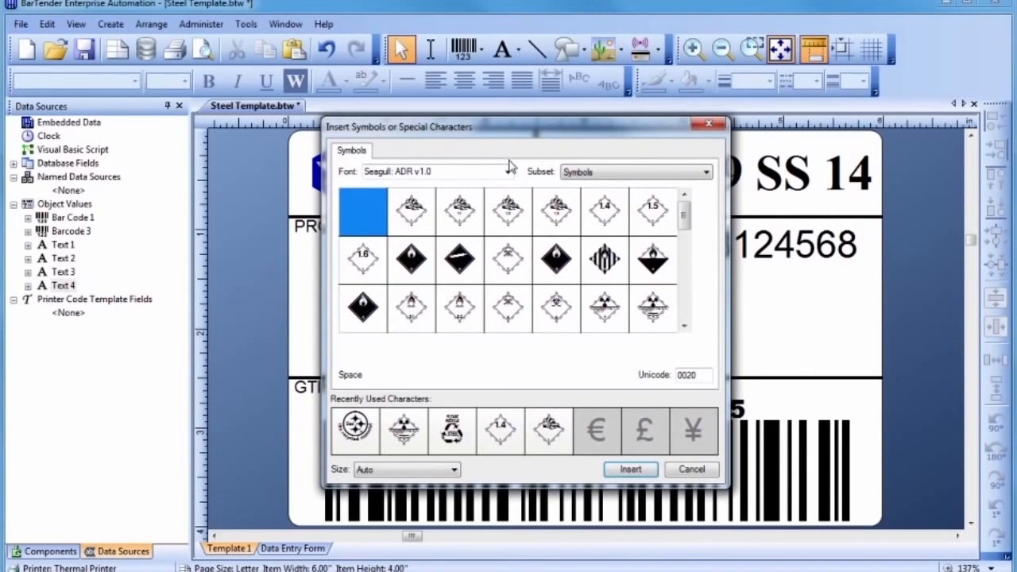
click(506, 173)
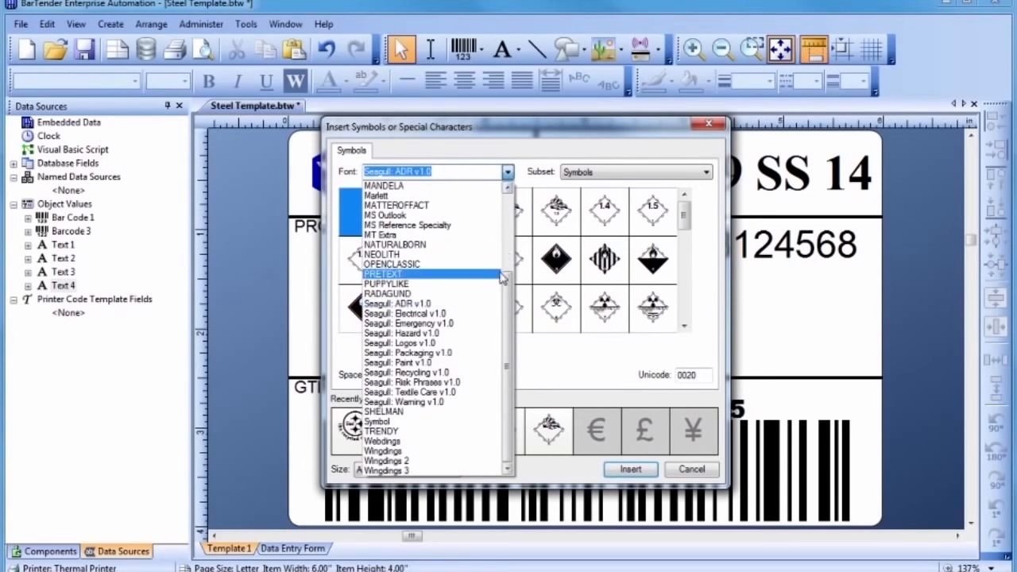
click(490, 373)
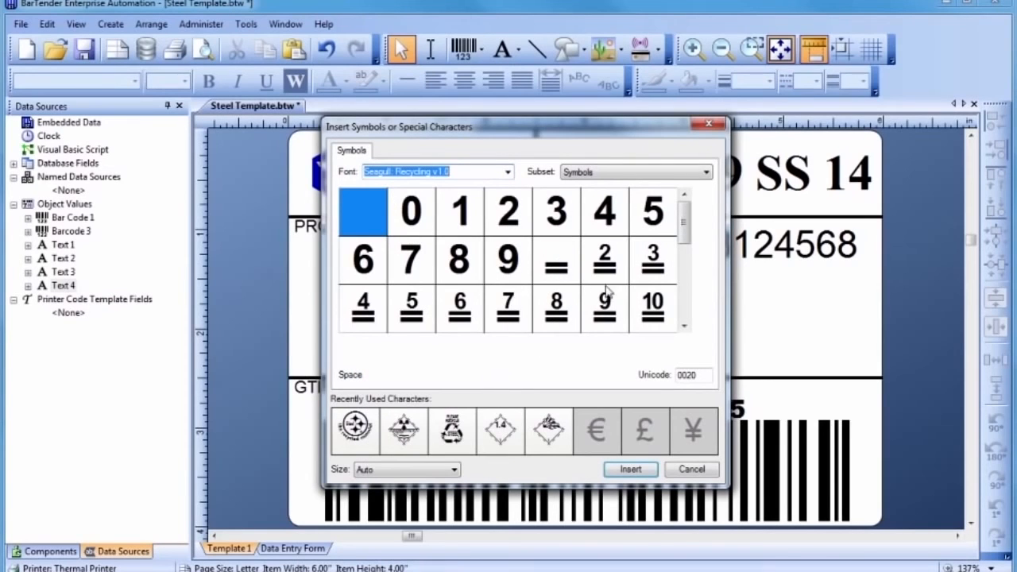
drag(684, 232, 687, 276)
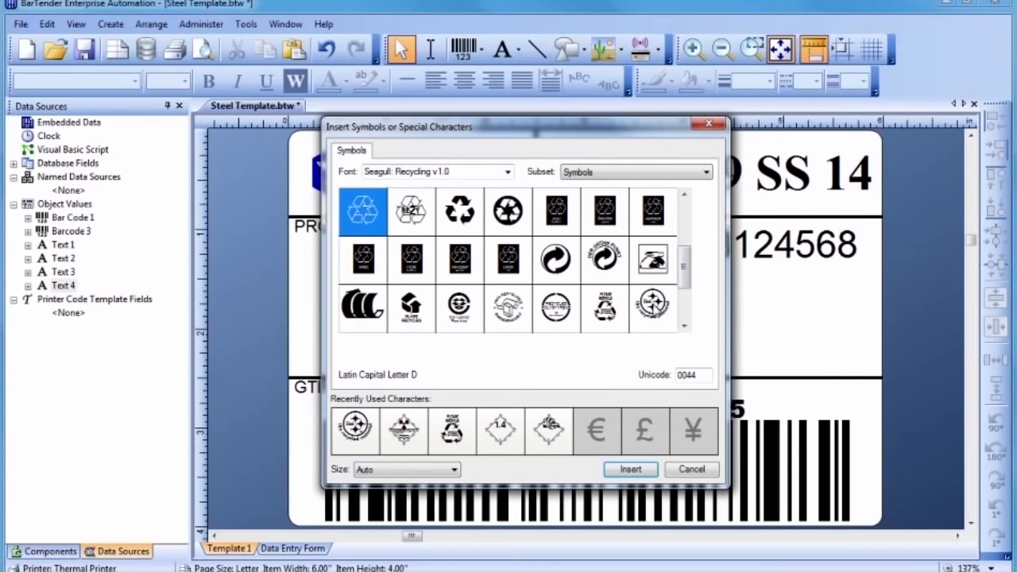
double_click(652, 307)
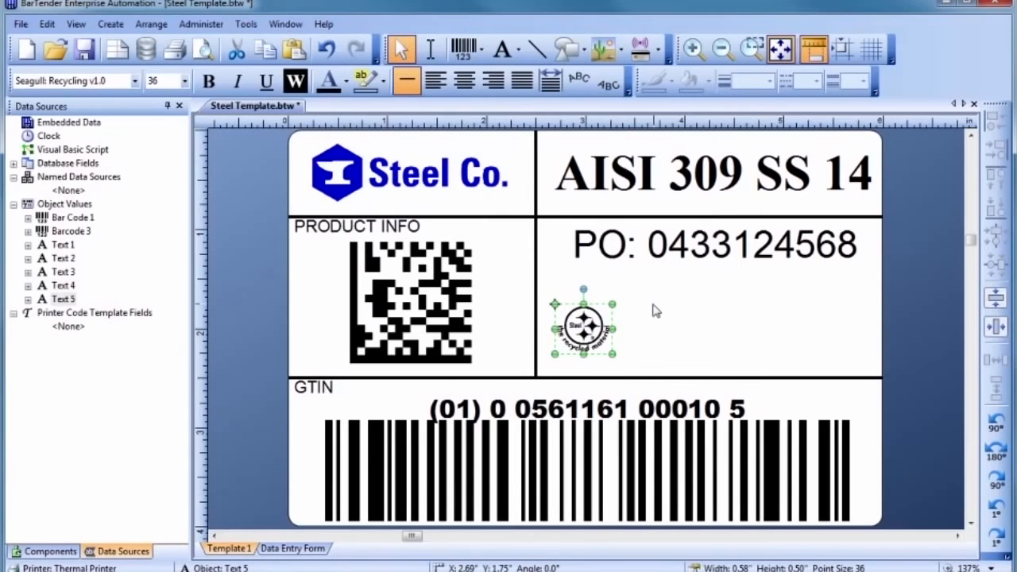
Step: Enlarge the recycling symbol and position it beneath the PO caption
drag(611, 304, 659, 252)
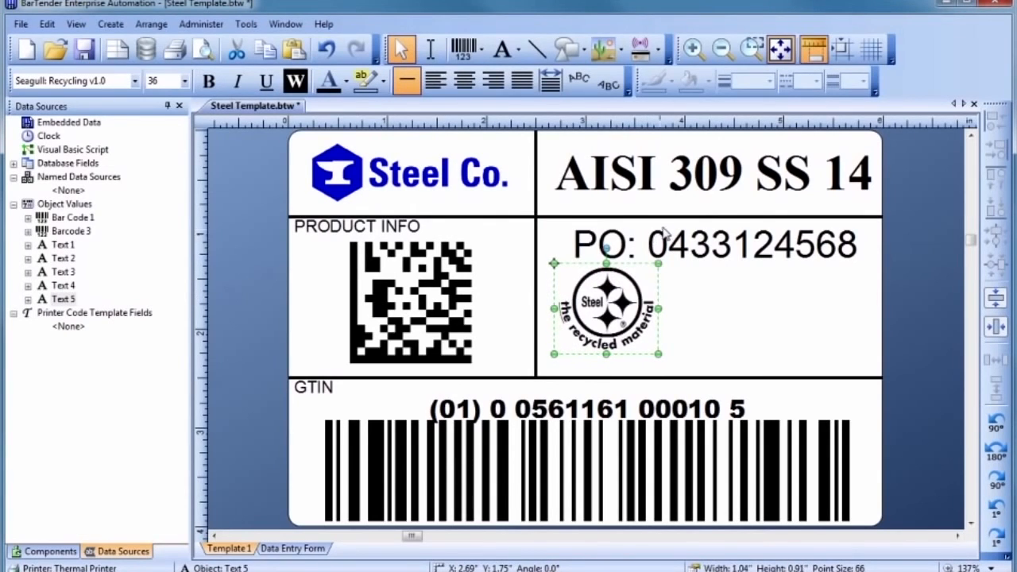
drag(612, 302, 605, 315)
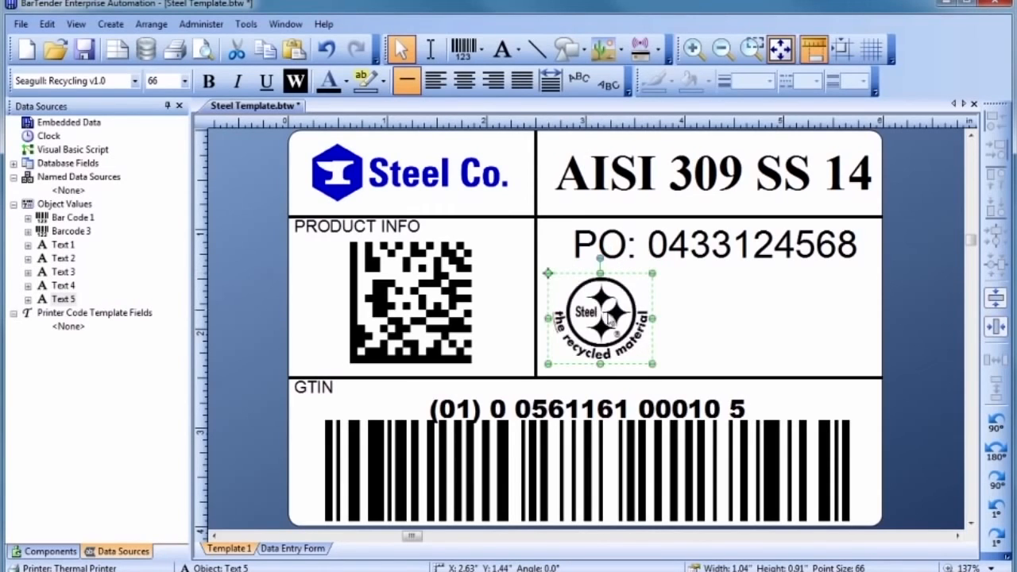
click(670, 312)
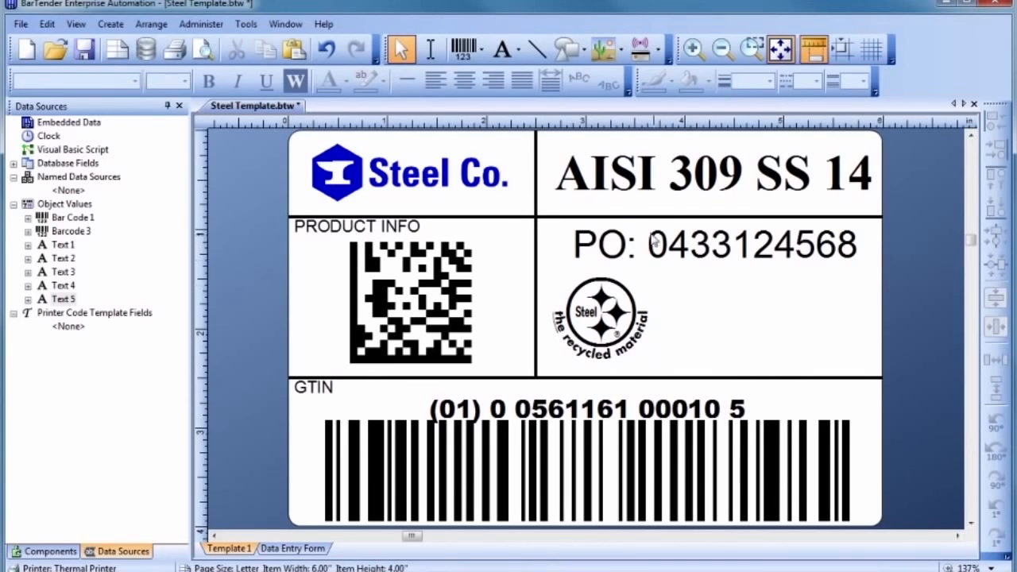
click(610, 51)
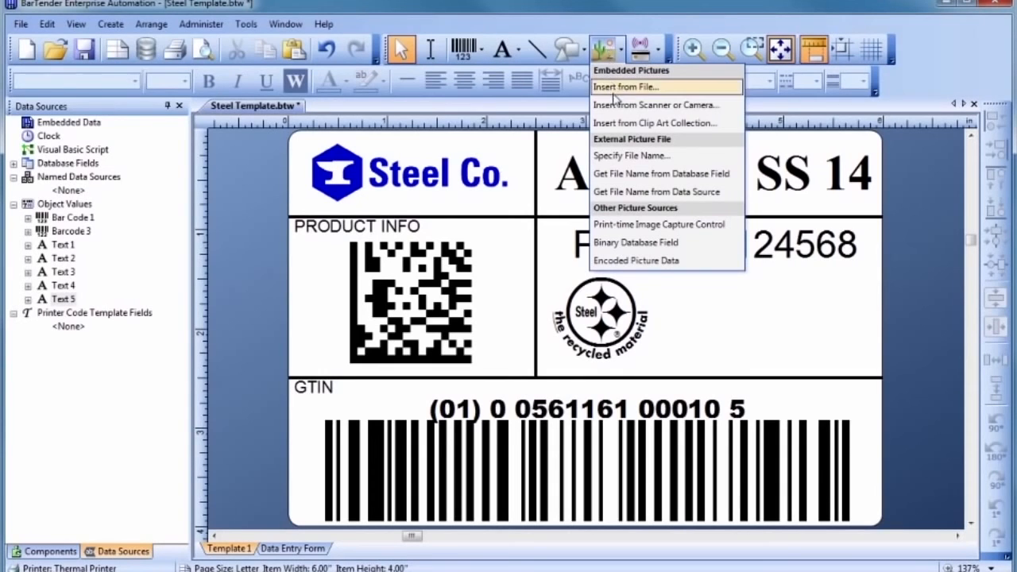
Step: Place the black-and-yellow 'Screwdriver' clip art beside the recycling symbol
click(617, 126)
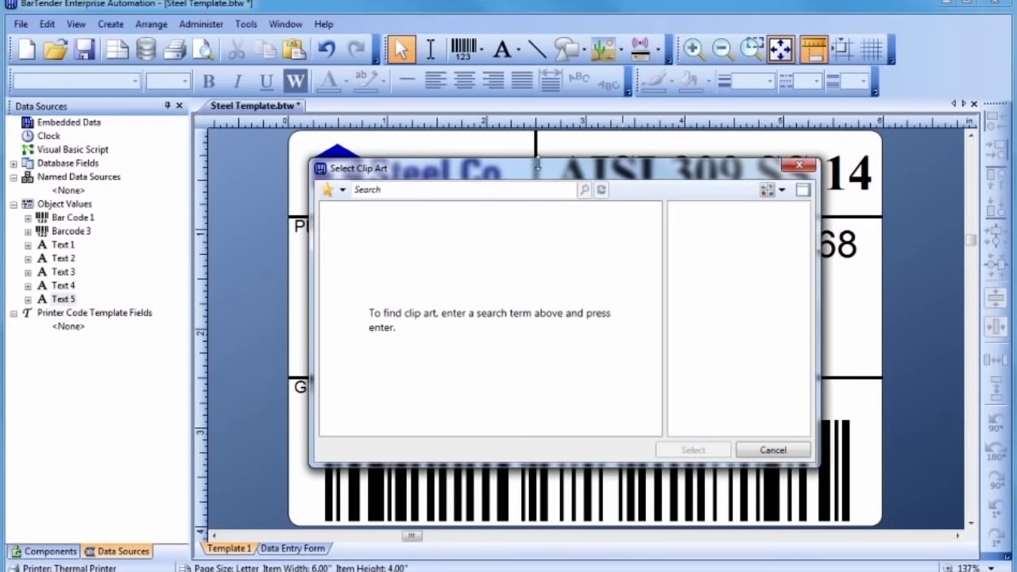
click(493, 189)
text(Scre)
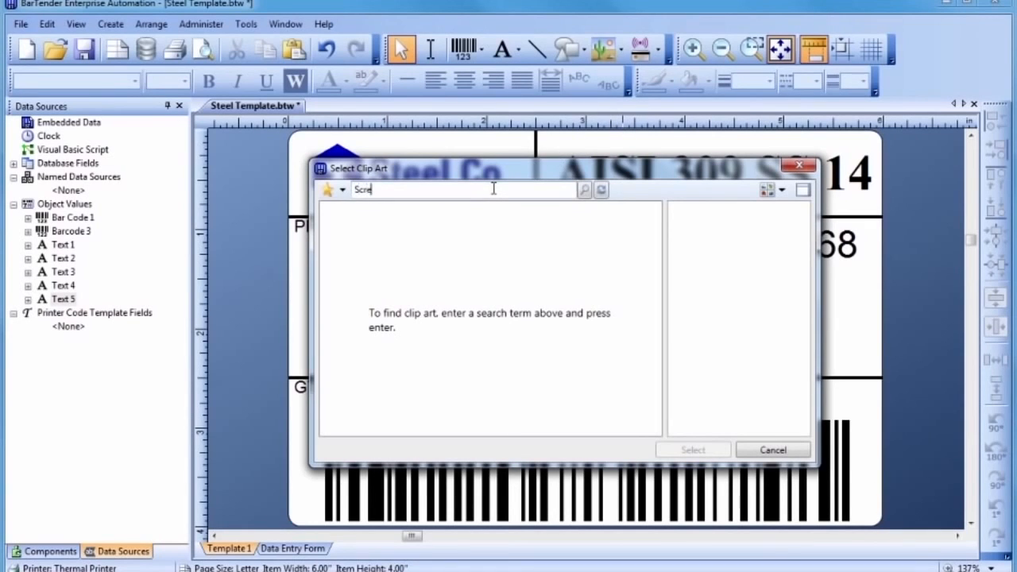
text(wdriver)
key(Return)
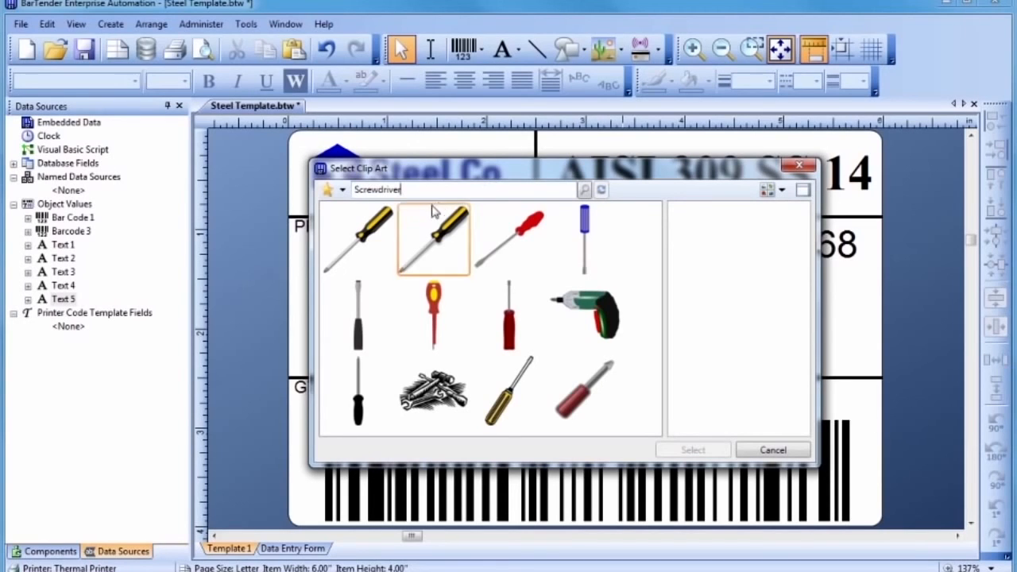
click(362, 230)
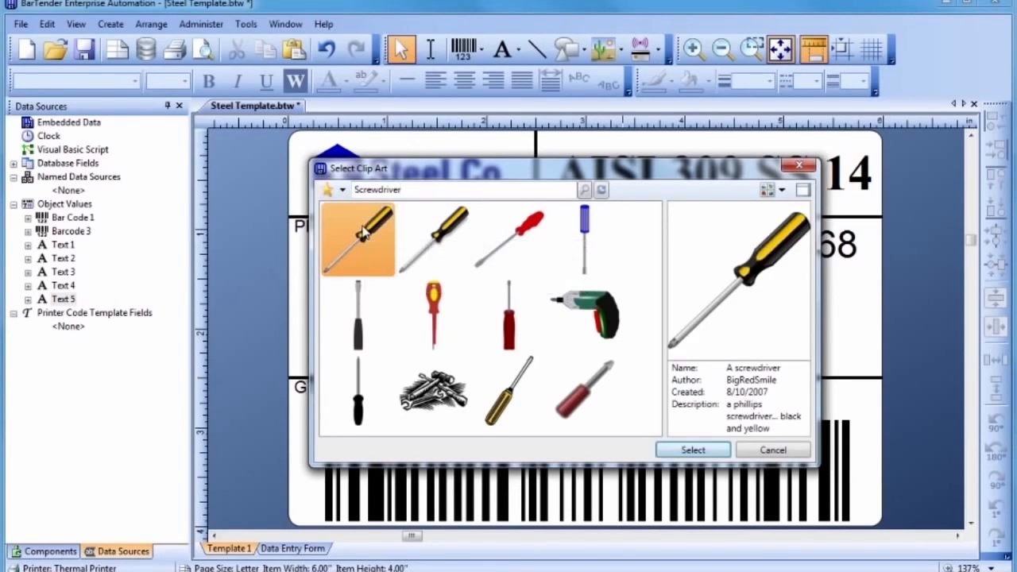
double_click(362, 231)
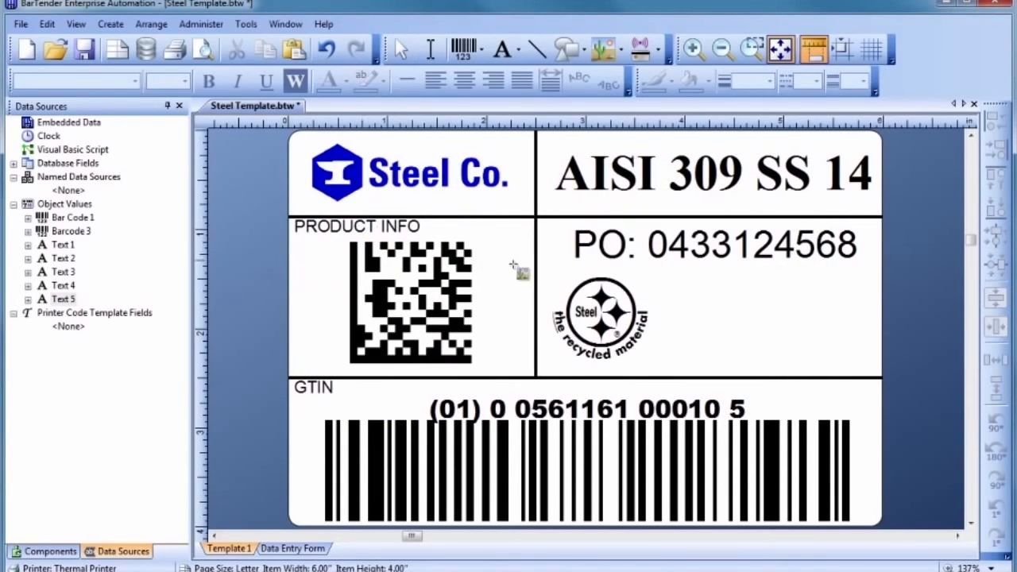
click(708, 317)
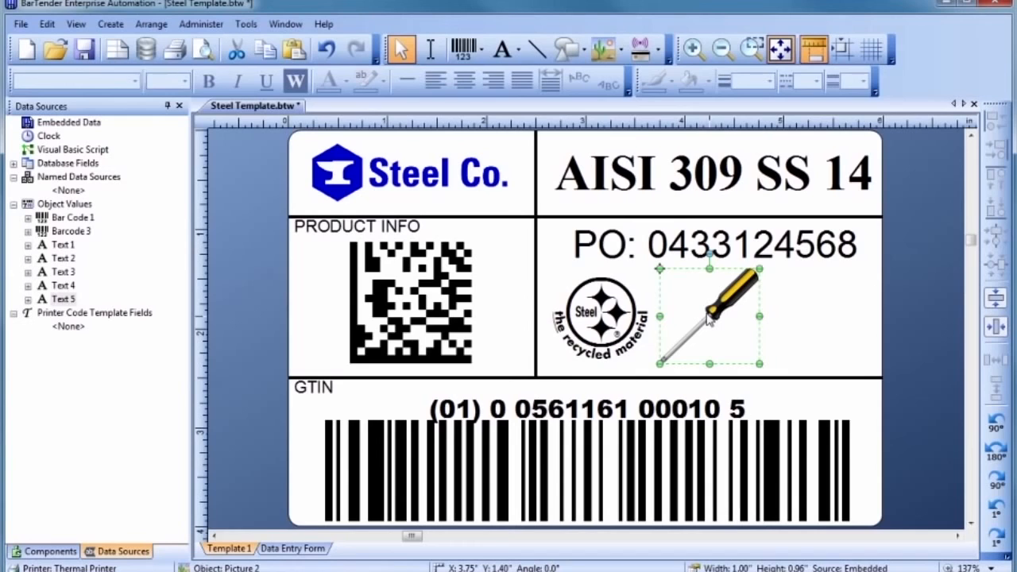
Step: Shrink the screwdriver picture slightly and nudge it up into place
drag(709, 268, 710, 285)
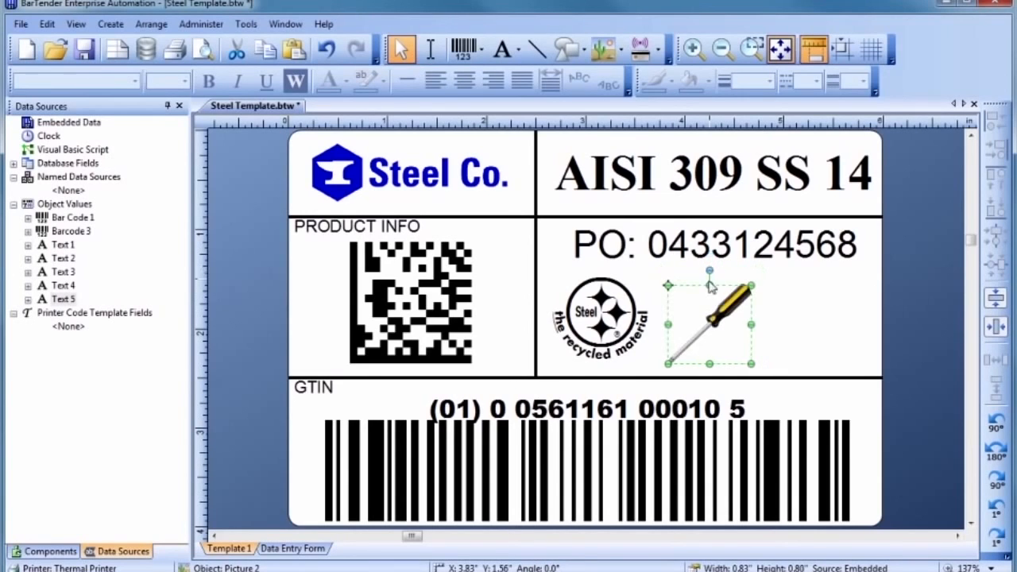
drag(709, 325, 710, 318)
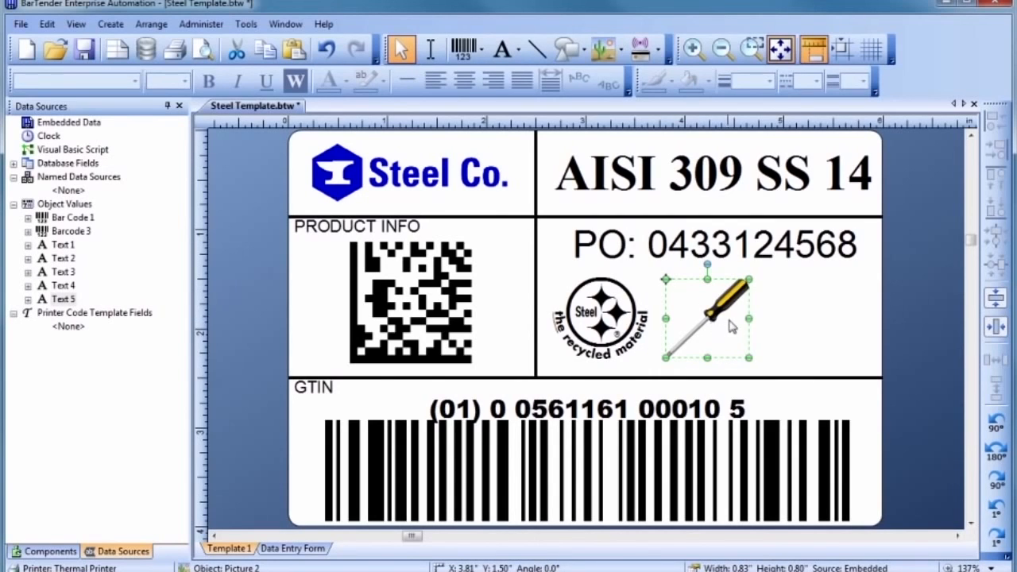
click(765, 328)
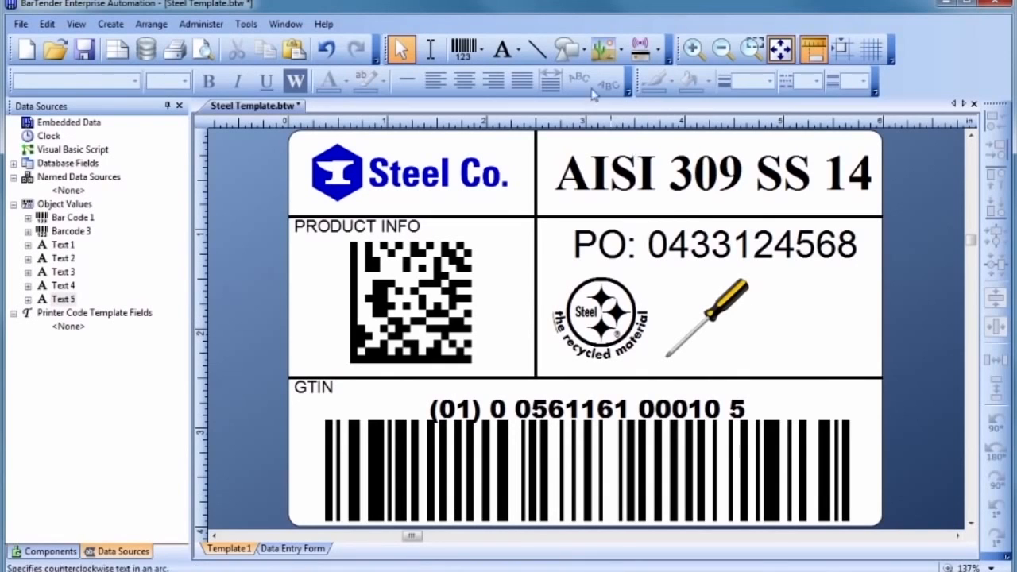
Step: Add an upward block arrow shape just right of the screwdriver
click(564, 51)
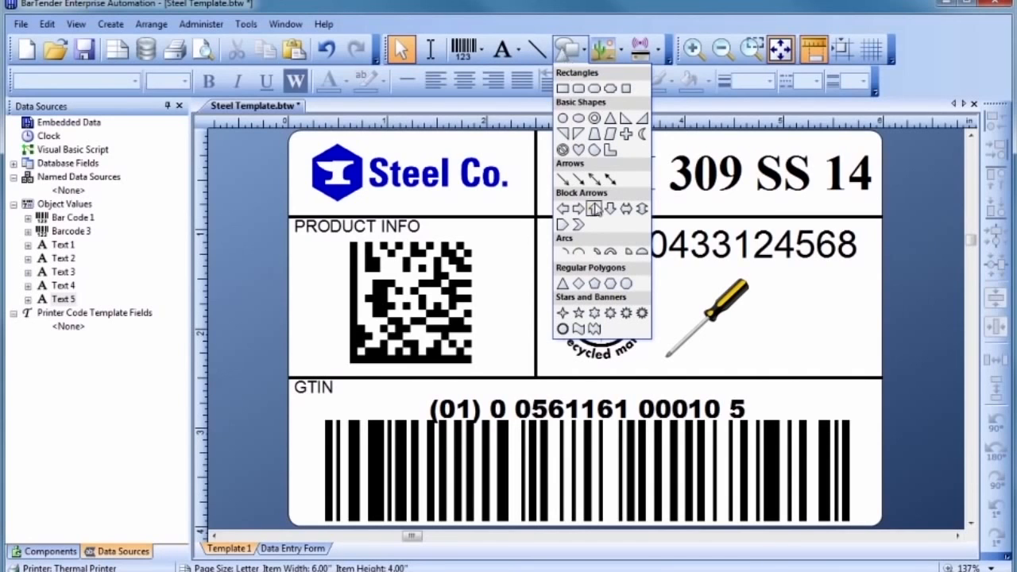
click(594, 208)
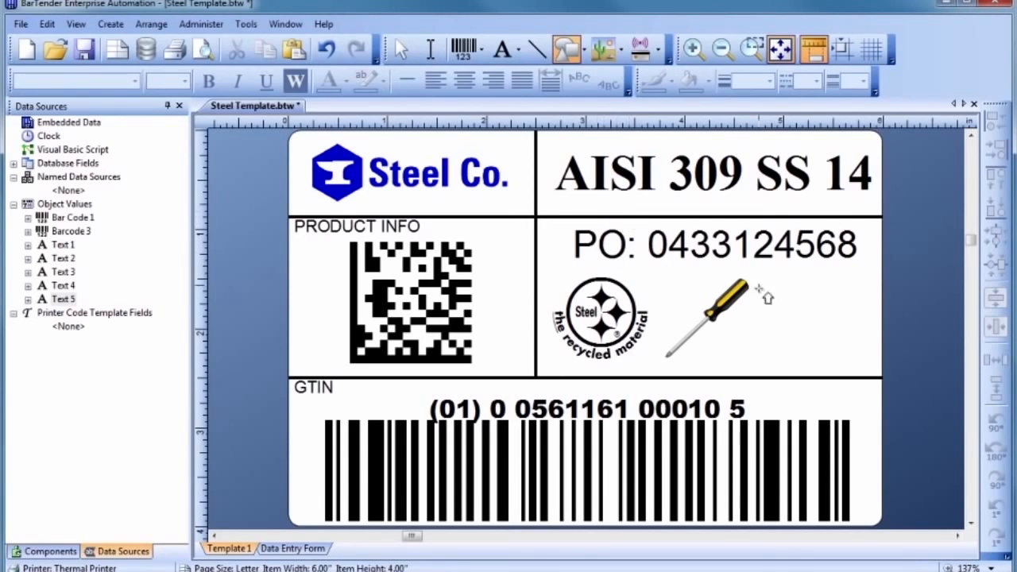
click(811, 319)
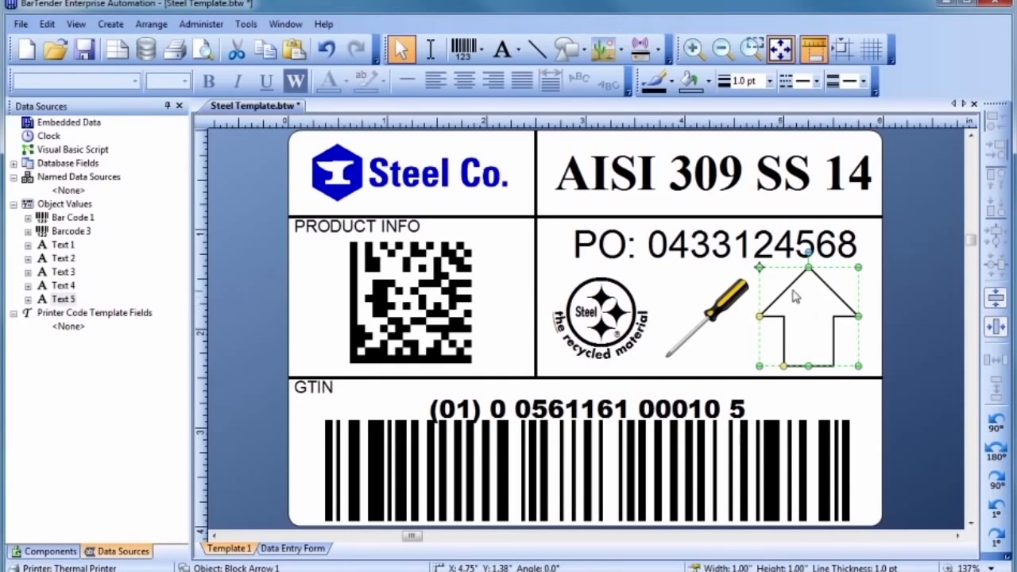
double_click(790, 287)
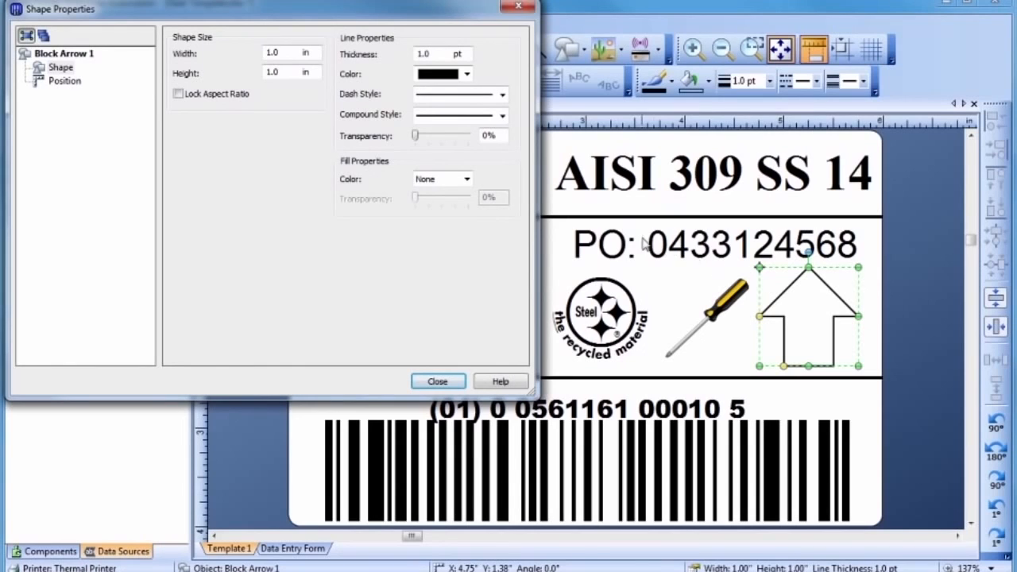
Step: Give the block arrow the yellow-to-red preset gradient fill
click(466, 181)
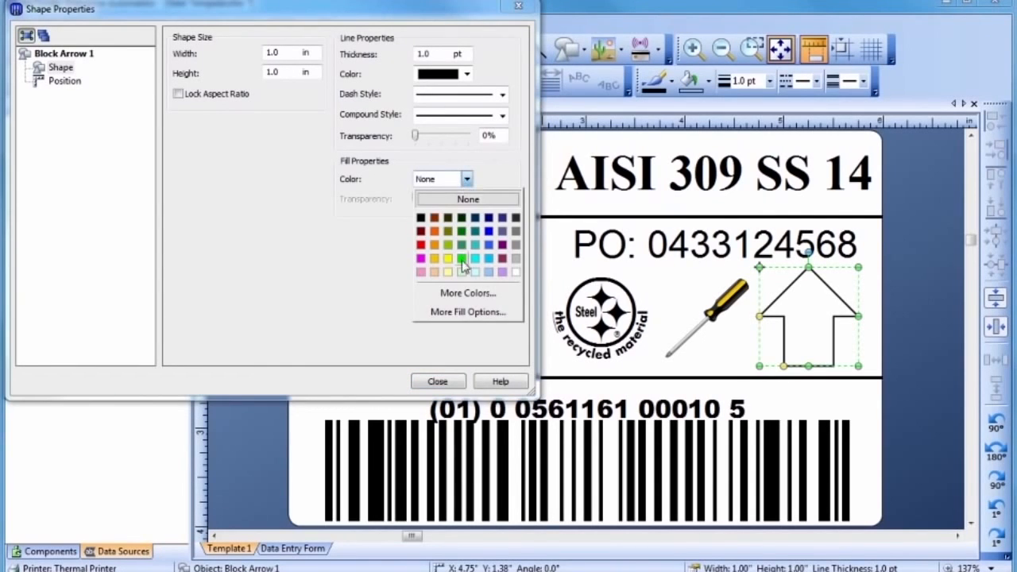
click(466, 312)
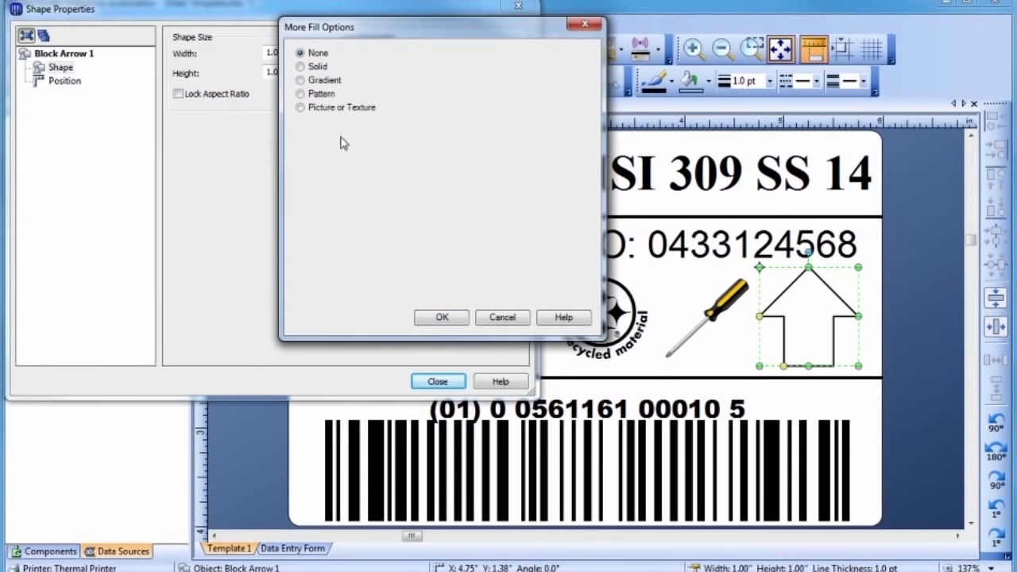
click(300, 80)
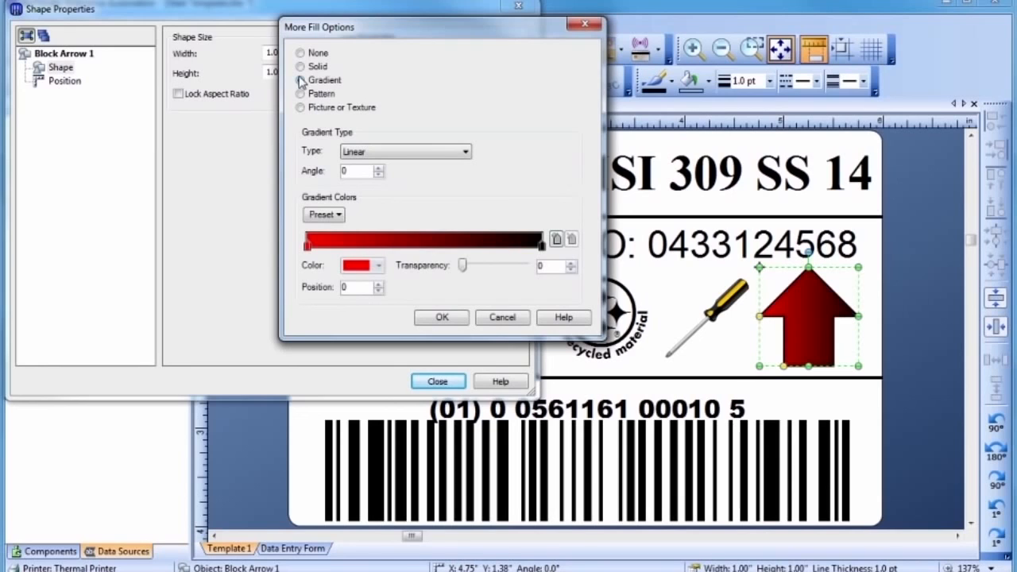
click(323, 216)
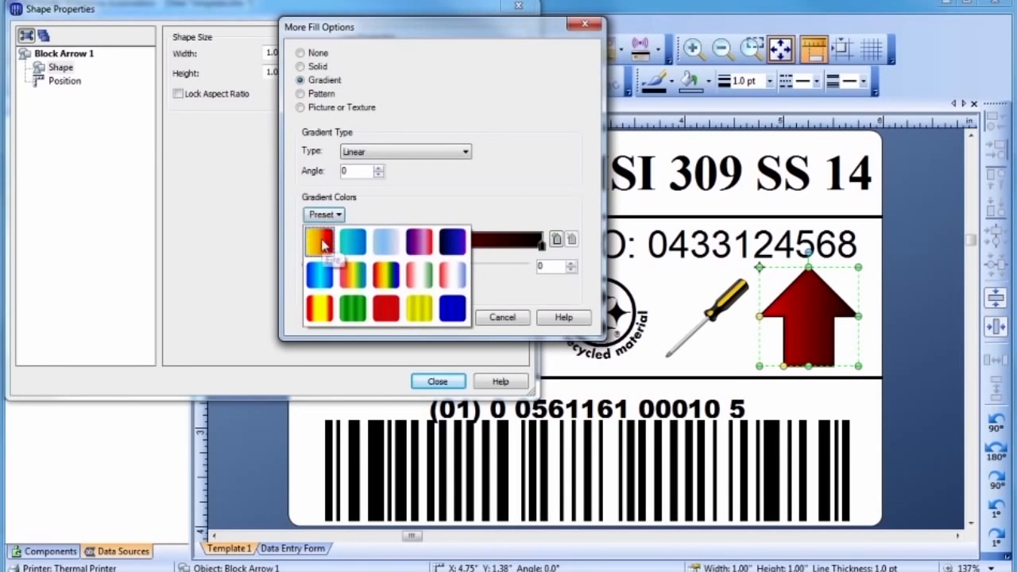
click(322, 243)
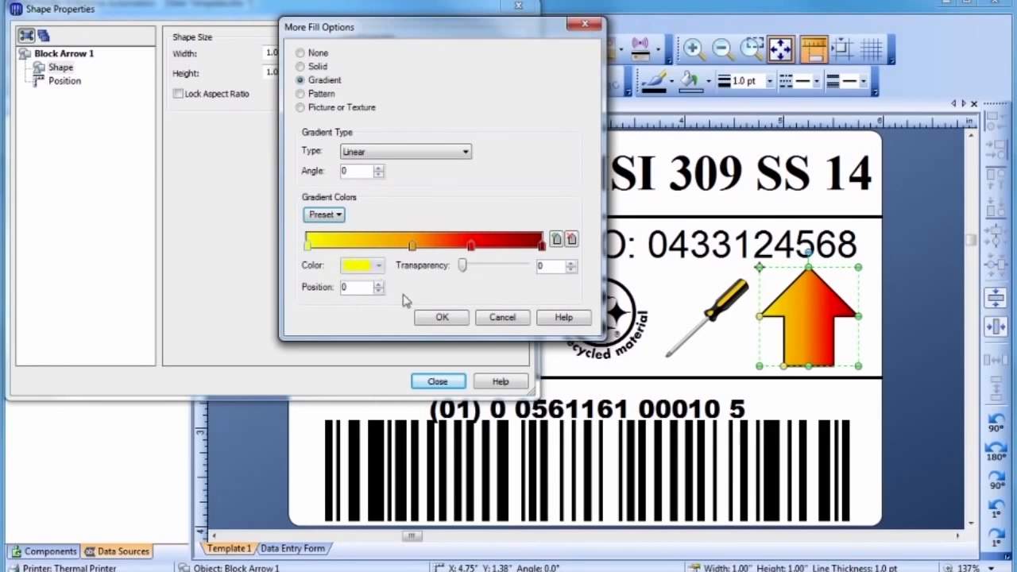
click(441, 319)
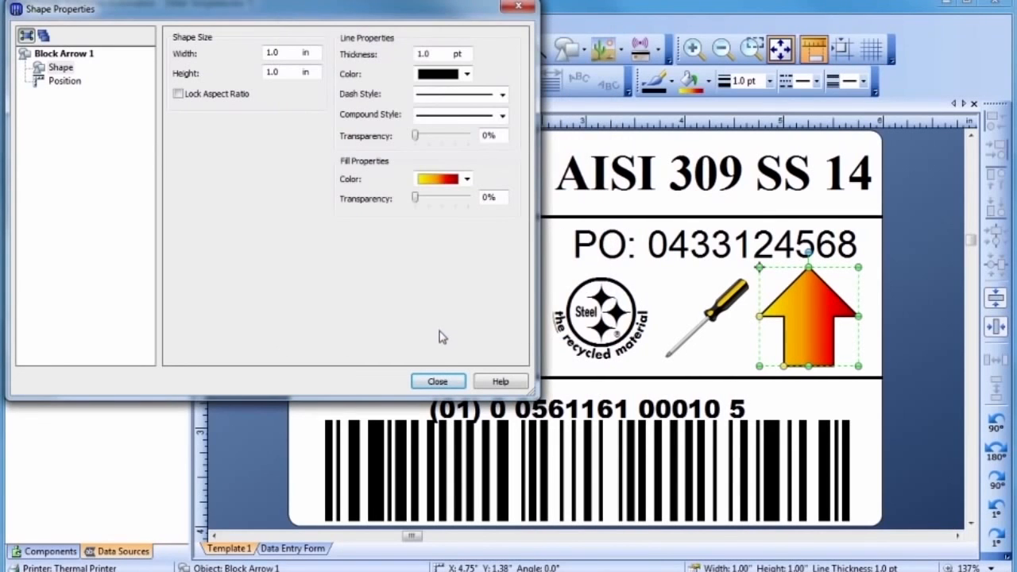
click(439, 382)
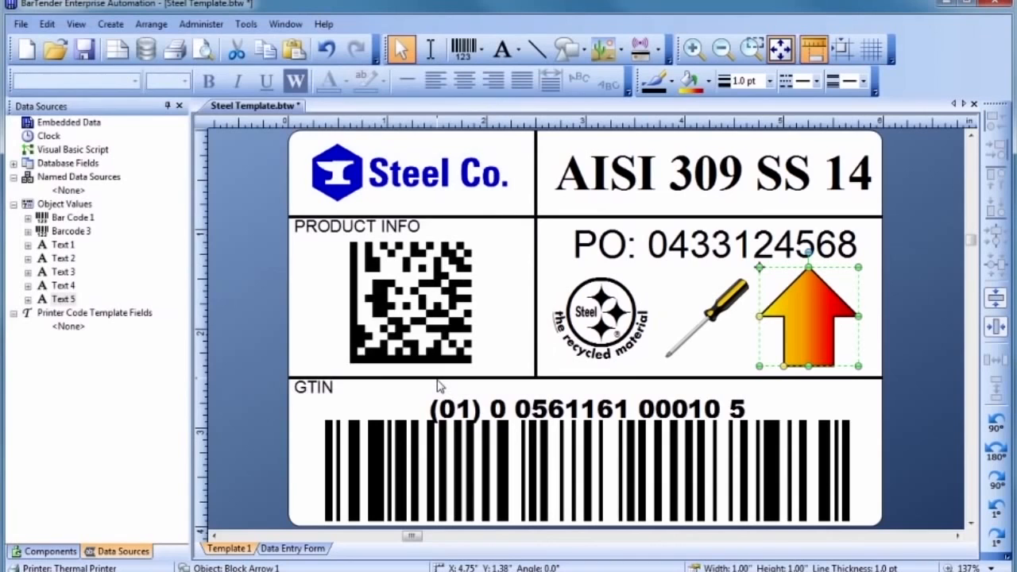
click(486, 364)
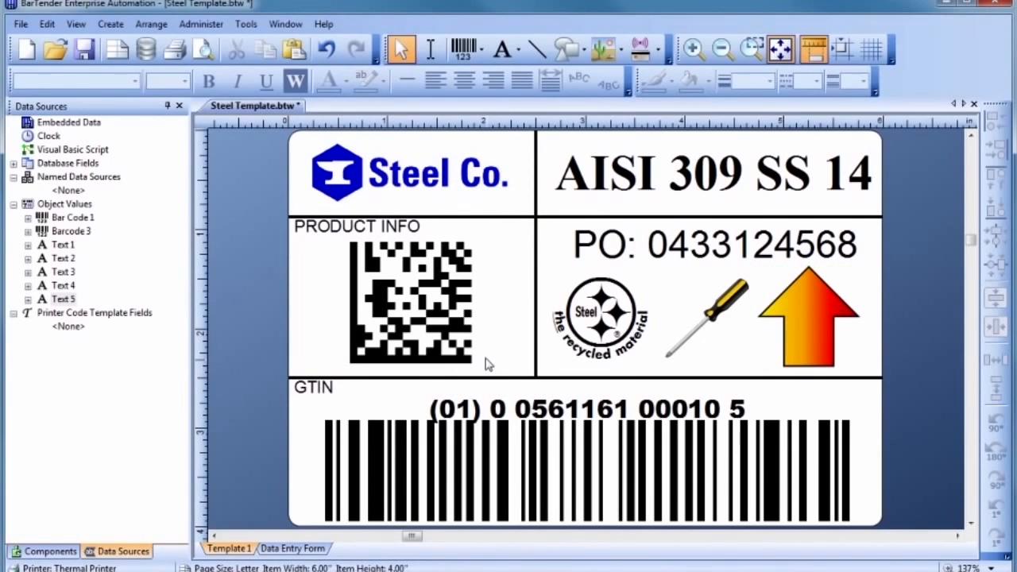